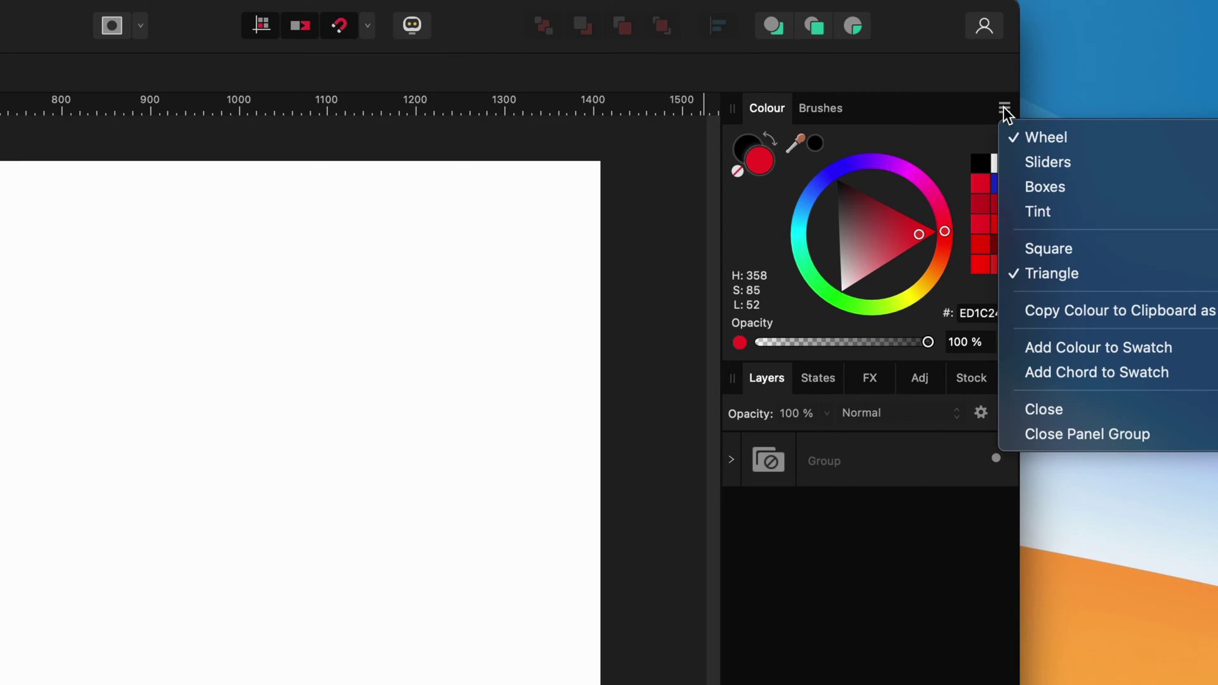
- Switch the Colour panel to sliders and try the RGB Hex model before returning to RGB
{"action": "left_click", "coordinate": [1011, 162]}
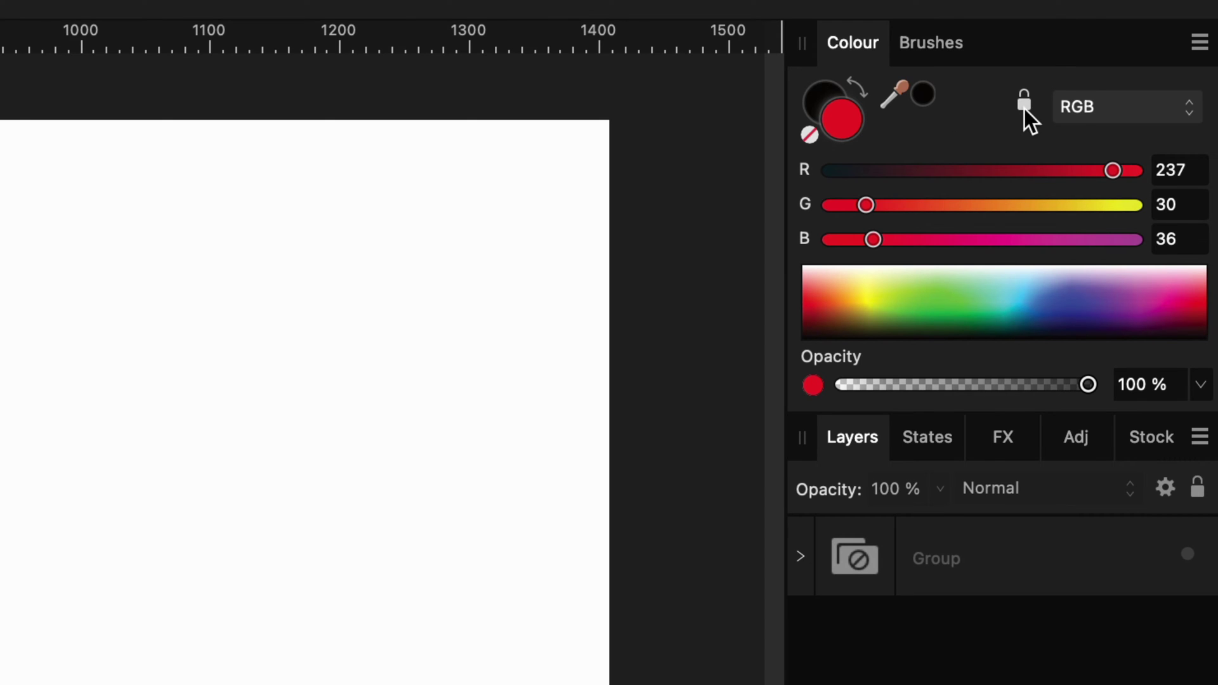
{"action": "left_click", "coordinate": [1077, 109]}
{"action": "left_click", "coordinate": [1057, 100]}
{"action": "left_click", "coordinate": [1163, 107]}
{"action": "left_click", "coordinate": [1152, 143]}
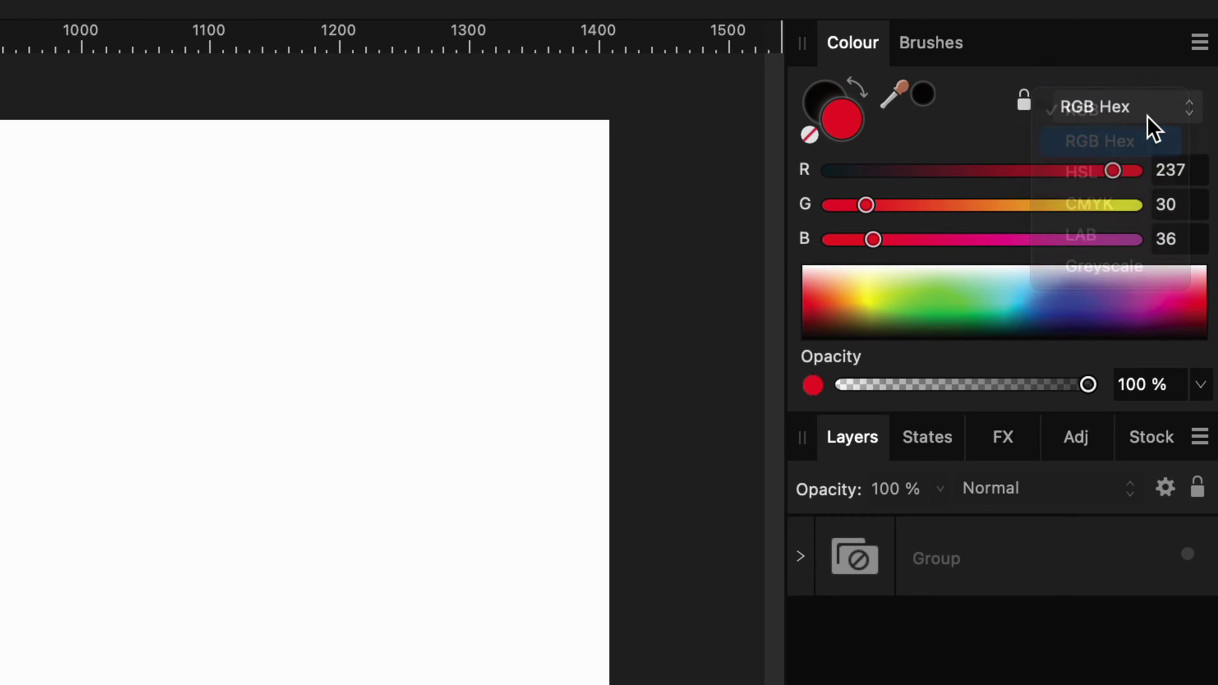
{"action": "left_click", "coordinate": [1148, 115]}
{"action": "left_click", "coordinate": [1146, 89]}
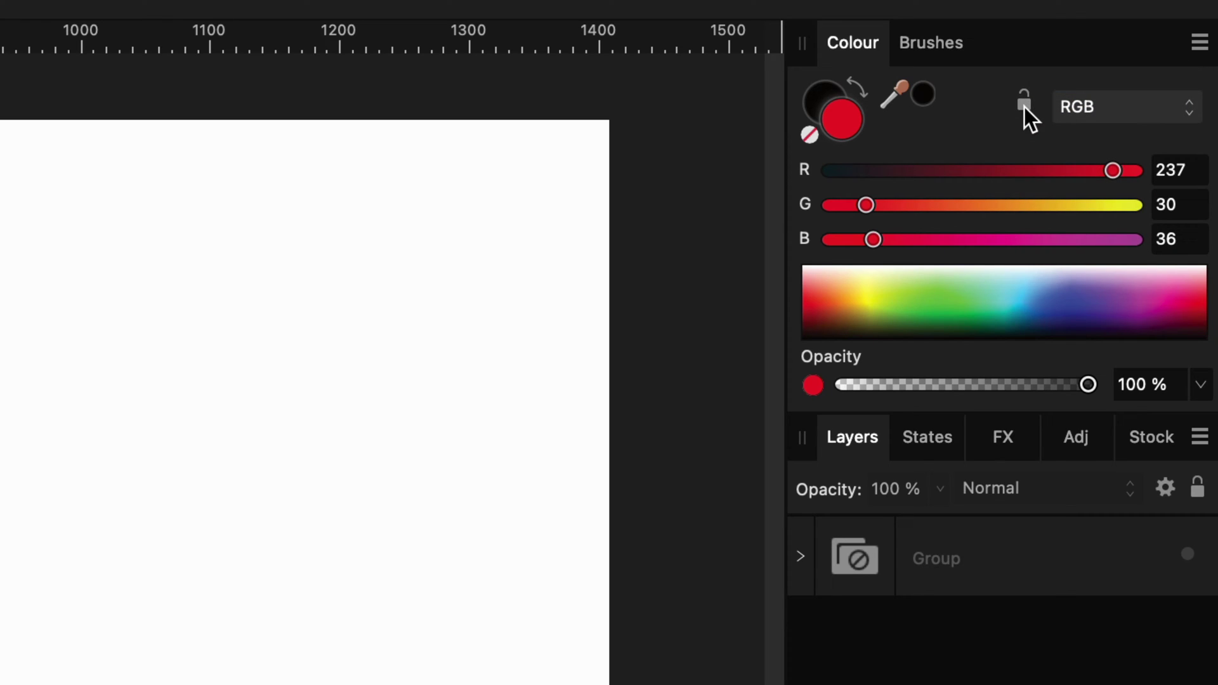
- Lock the colour, drag red to 238, 41, 47, unlock, then view as CMYK and back to RGB
{"action": "left_click", "coordinate": [1025, 101]}
{"action": "left_click_drag", "start_coordinate": [1115, 170], "coordinate": [1142, 171]}
{"action": "left_click", "coordinate": [1024, 102]}
{"action": "left_click", "coordinate": [1127, 104]}
{"action": "left_click", "coordinate": [1122, 202]}
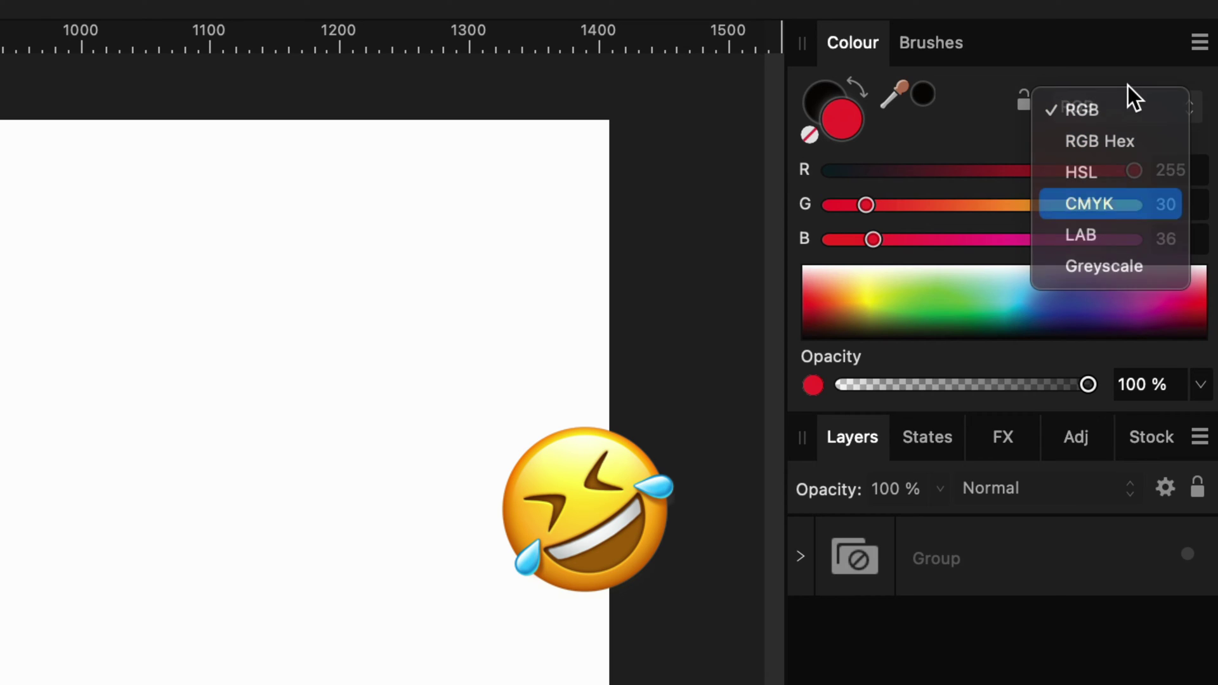
{"action": "left_click", "coordinate": [1133, 107]}
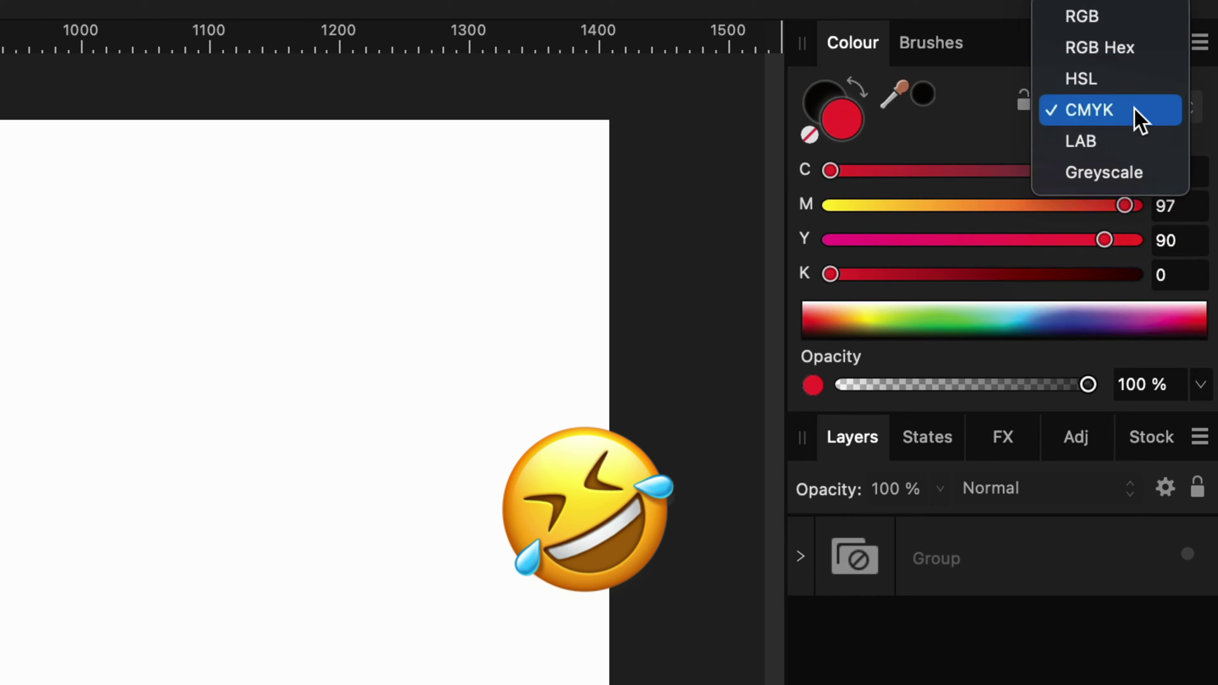
{"action": "left_click", "coordinate": [1126, 24]}
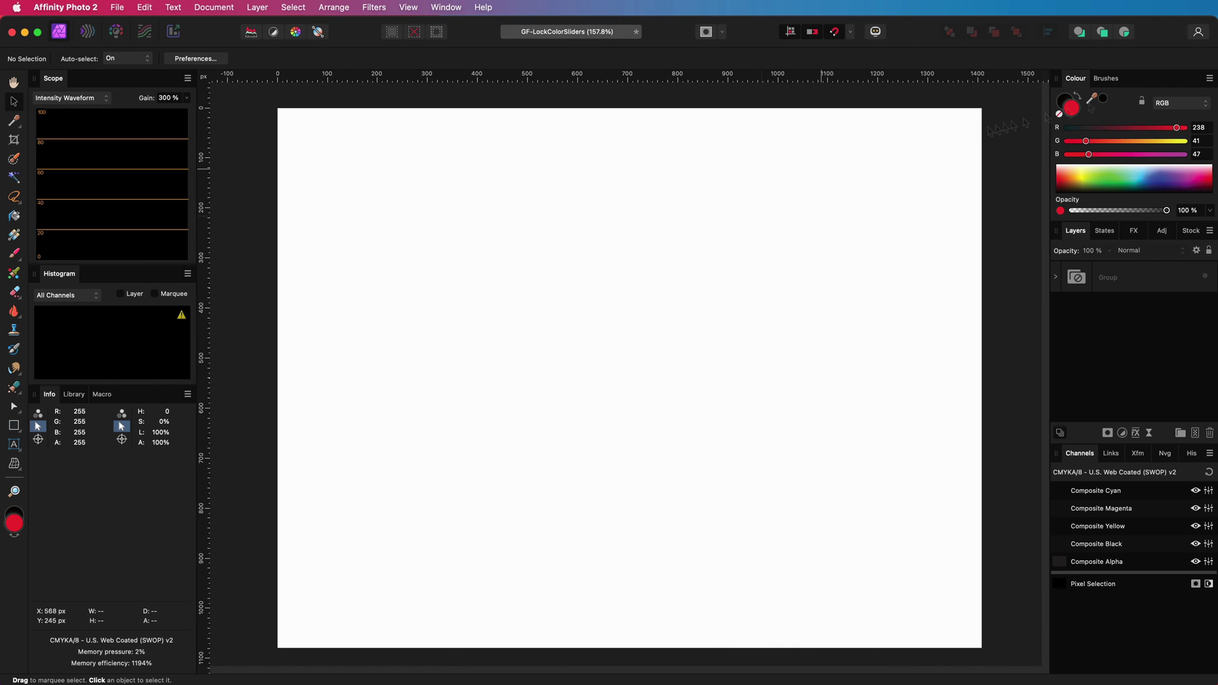
- Float the Colour panel over the canvas and draw a pure red square at the page's top left
{"action": "mouse_move", "coordinate": [1066, 84]}
{"action": "left_mouse_down"}
{"action": "mouse_move", "coordinate": [421, 293]}
{"action": "mouse_move", "coordinate": [698, 232]}
{"action": "mouse_move", "coordinate": [523, 194]}
{"action": "mouse_move", "coordinate": [580, 165]}
{"action": "mouse_move", "coordinate": [545, 162]}
{"action": "left_mouse_up"}
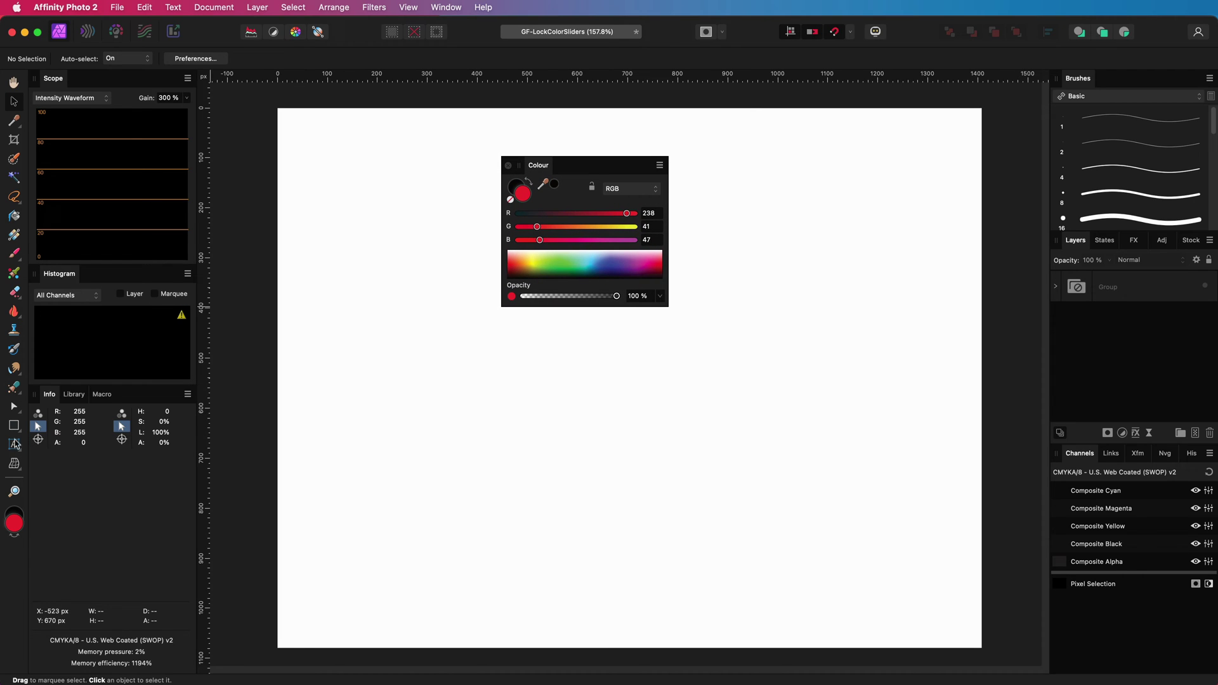
{"action": "left_click", "coordinate": [14, 425]}
{"action": "mouse_move", "coordinate": [310, 155]}
{"action": "left_mouse_down"}
{"action": "mouse_move", "coordinate": [399, 275]}
{"action": "mouse_move", "coordinate": [438, 300]}
{"action": "mouse_move", "coordinate": [445, 288]}
{"action": "mouse_move", "coordinate": [475, 305]}
{"action": "mouse_move", "coordinate": [467, 312]}
{"action": "left_mouse_up"}
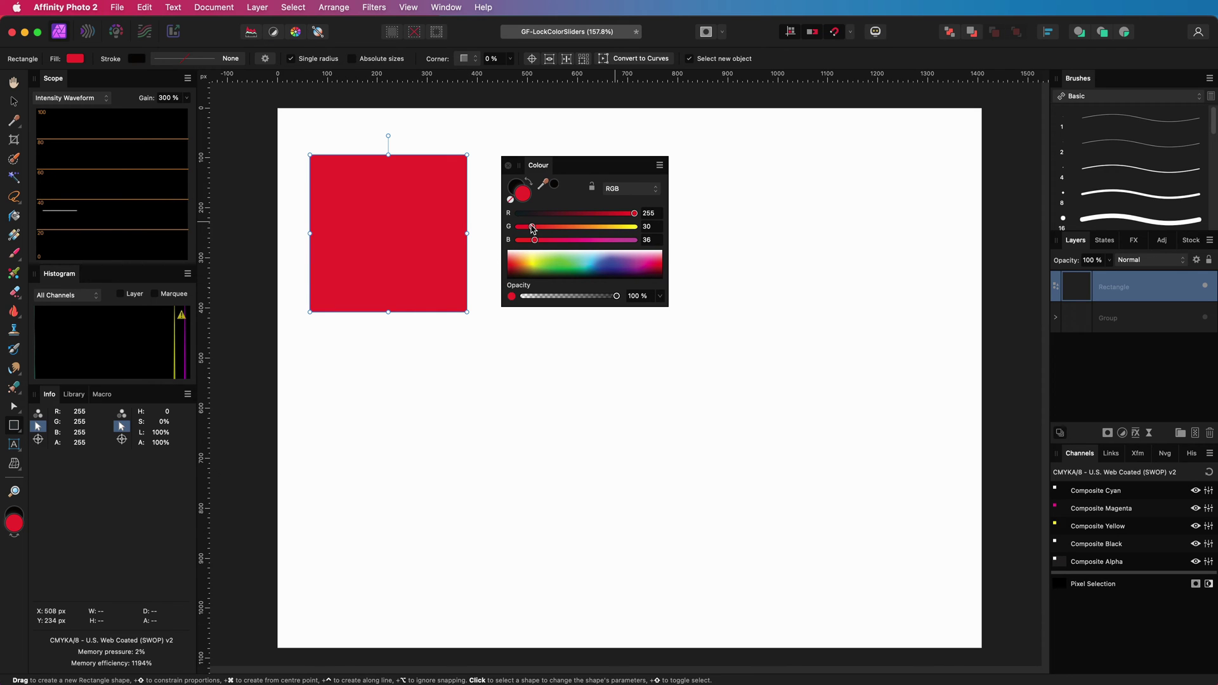
{"action": "left_click_drag", "start_coordinate": [532, 229], "coordinate": [516, 228]}
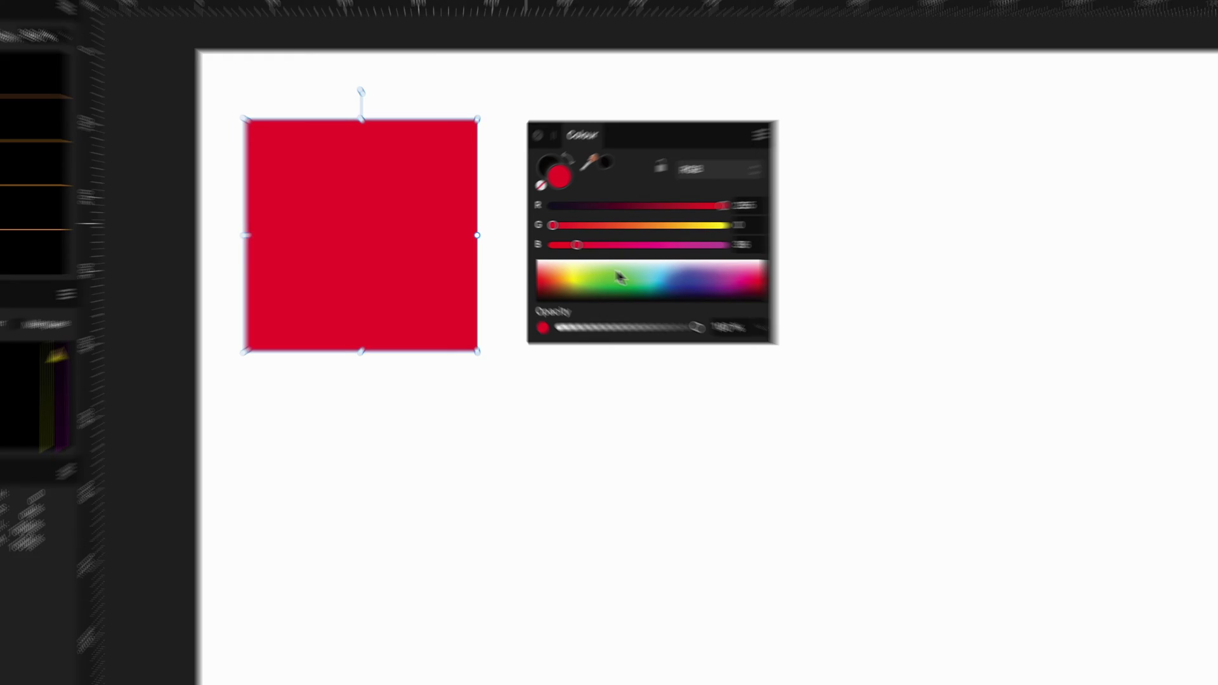
{"action": "left_click_drag", "start_coordinate": [600, 256], "coordinate": [589, 251]}
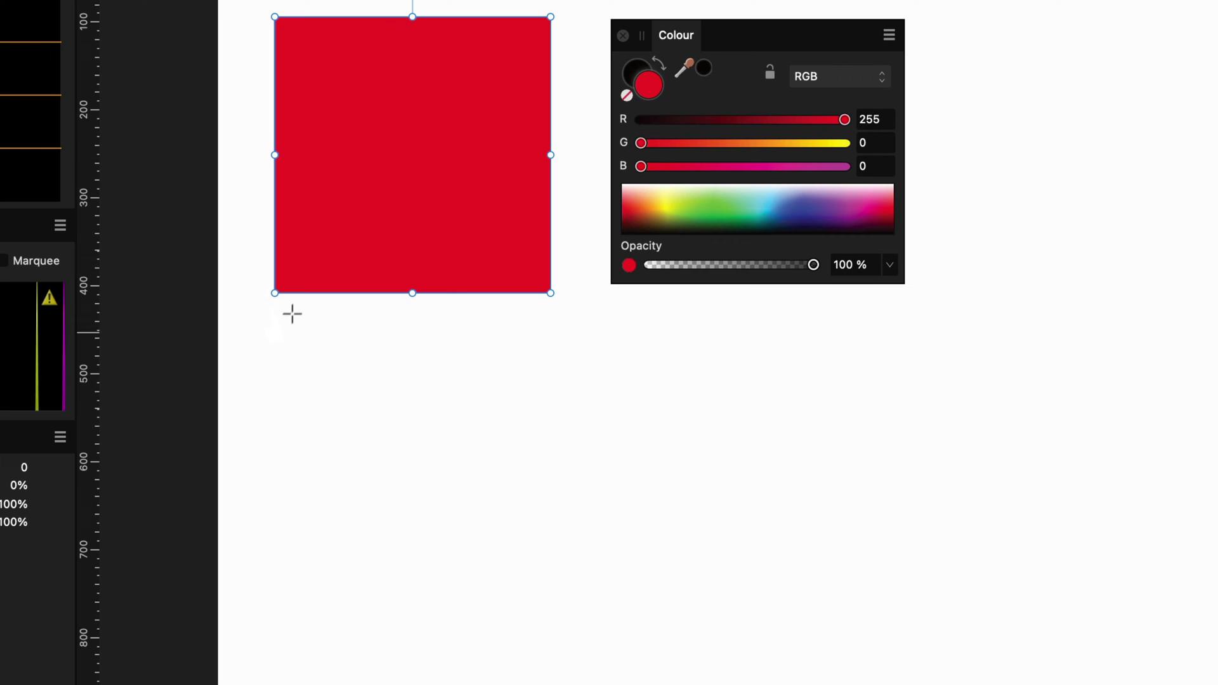
- Draw a second square below and shift its HSL hue to 98 for green
{"action": "left_click_drag", "start_coordinate": [173, 417], "coordinate": [471, 673]}
{"action": "left_click_drag", "start_coordinate": [535, 536], "coordinate": [565, 571]}
{"action": "left_click", "coordinate": [836, 80]}
{"action": "left_click", "coordinate": [833, 118]}
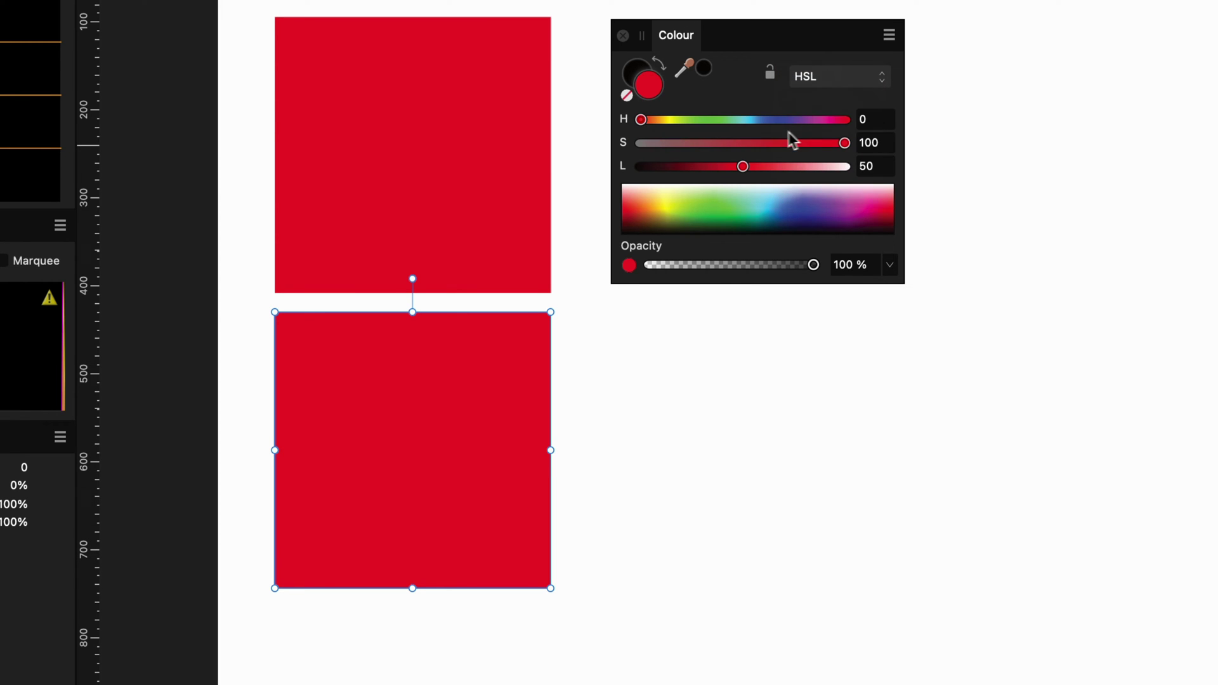
{"action": "left_click_drag", "start_coordinate": [788, 120], "coordinate": [695, 118]}
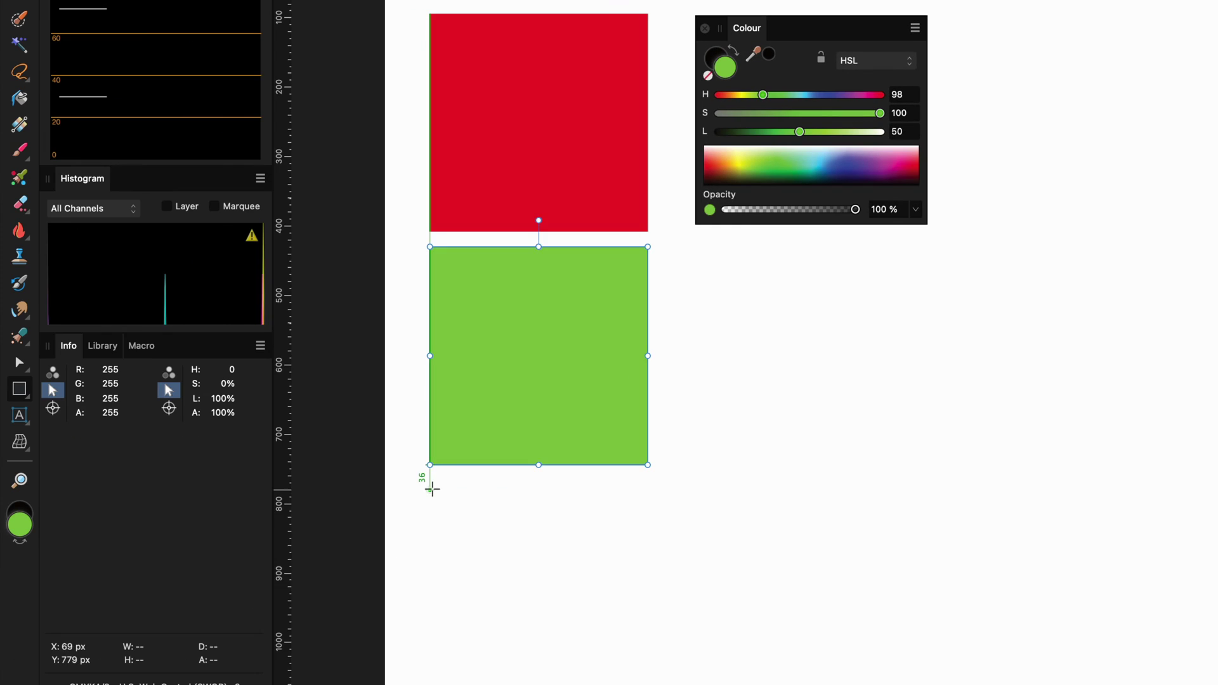
- Draw a third square and colour it teal at CMYK 85/36/43/26
{"action": "left_click_drag", "start_coordinate": [431, 489], "coordinate": [648, 684]}
{"action": "left_click", "coordinate": [851, 61]}
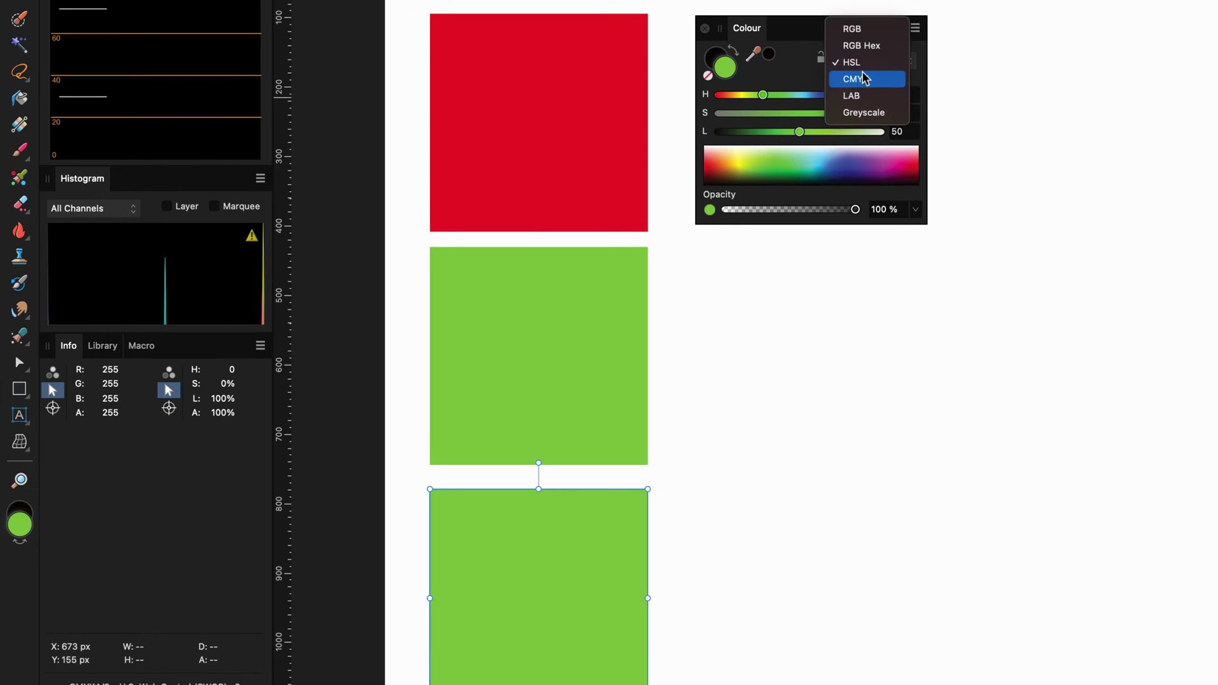
{"action": "left_click", "coordinate": [849, 78]}
{"action": "left_click_drag", "start_coordinate": [808, 95], "coordinate": [778, 113]}
{"action": "left_click_drag", "start_coordinate": [882, 132], "coordinate": [787, 131]}
{"action": "left_click_drag", "start_coordinate": [719, 150], "coordinate": [761, 150]}
{"action": "left_click_drag", "start_coordinate": [732, 95], "coordinate": [856, 94]}
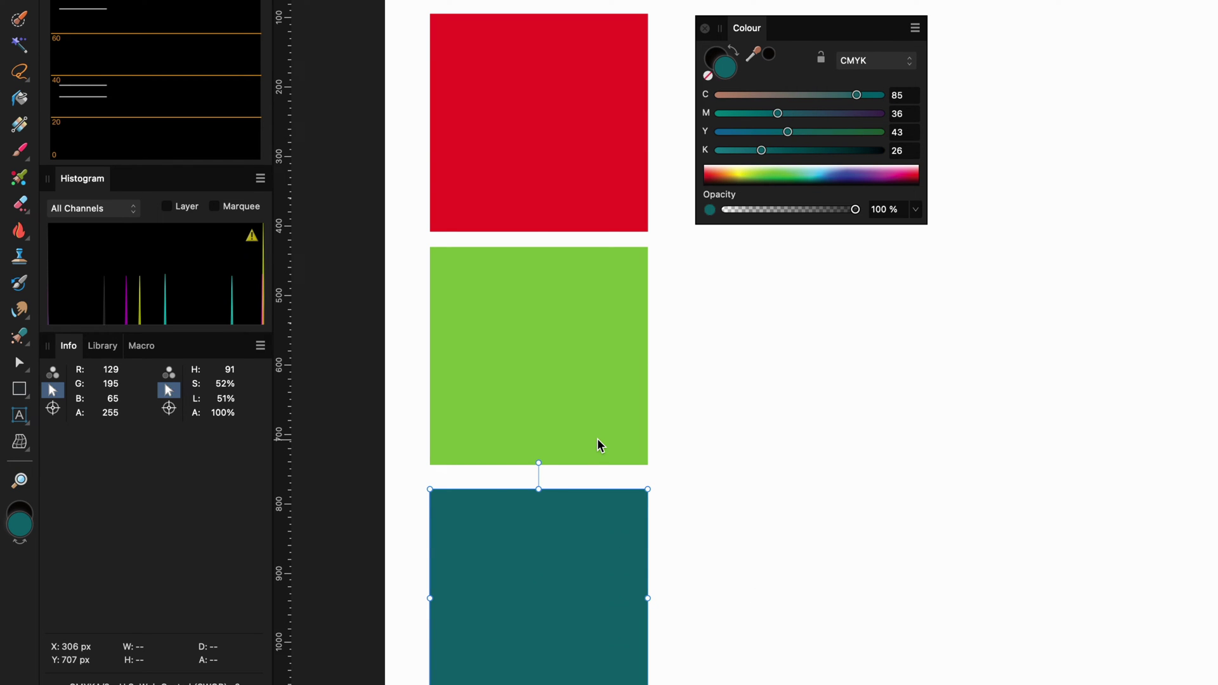
- Select the red, green and teal squares in turn, moving the Colour panel down beside them
{"action": "left_click", "coordinate": [544, 172]}
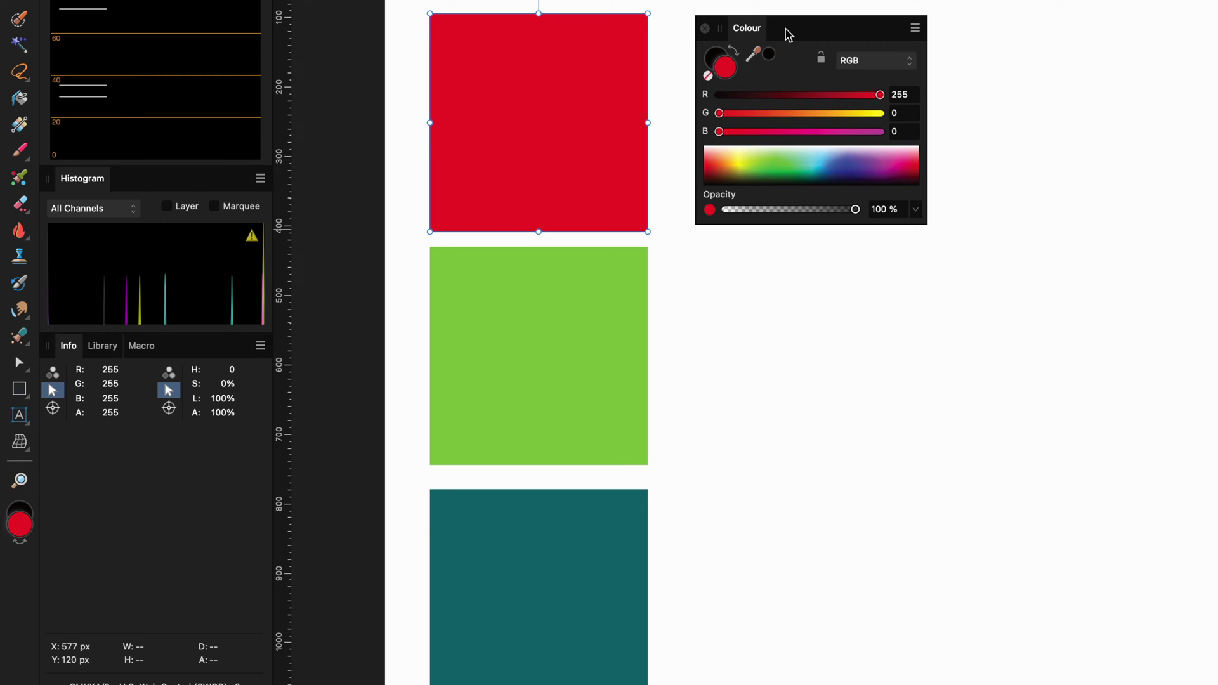
{"action": "left_click_drag", "start_coordinate": [788, 35], "coordinate": [835, 490]}
{"action": "left_click", "coordinate": [603, 349]}
{"action": "left_click", "coordinate": [539, 658]}
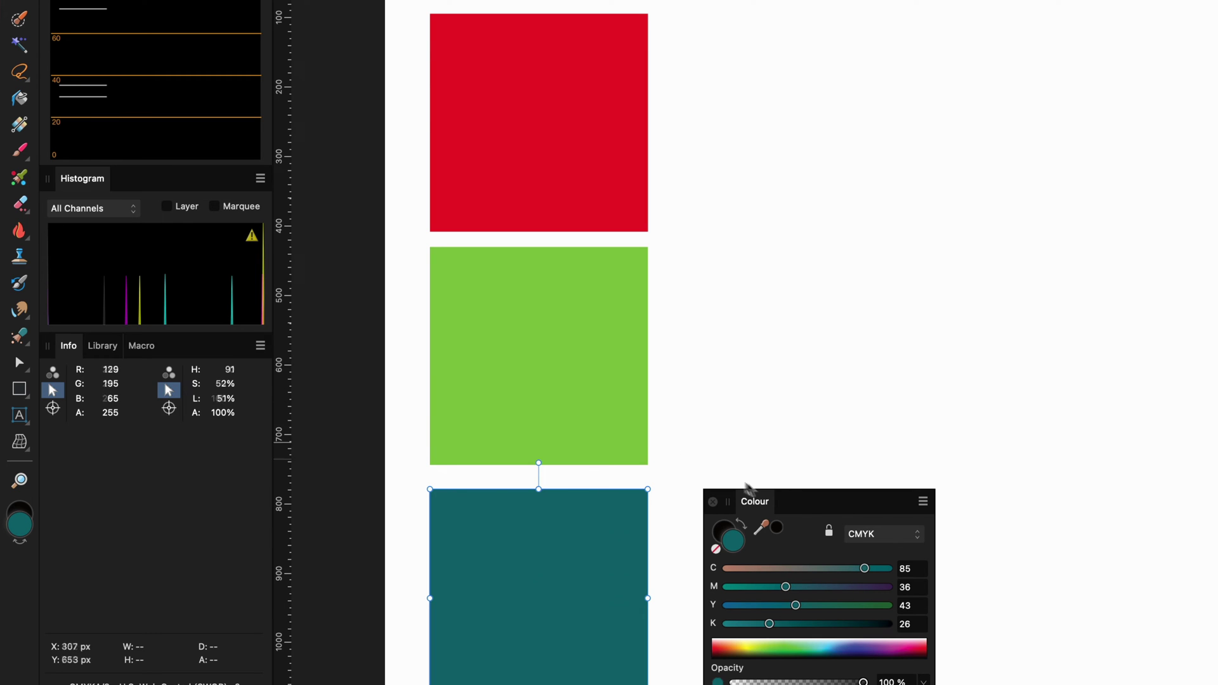
- Move the Colour panel back up and read green as CMYK 55/0/100/0 and red as 0/100/100/0
{"action": "left_click_drag", "start_coordinate": [775, 501], "coordinate": [778, 262]}
{"action": "left_click", "coordinate": [602, 355]}
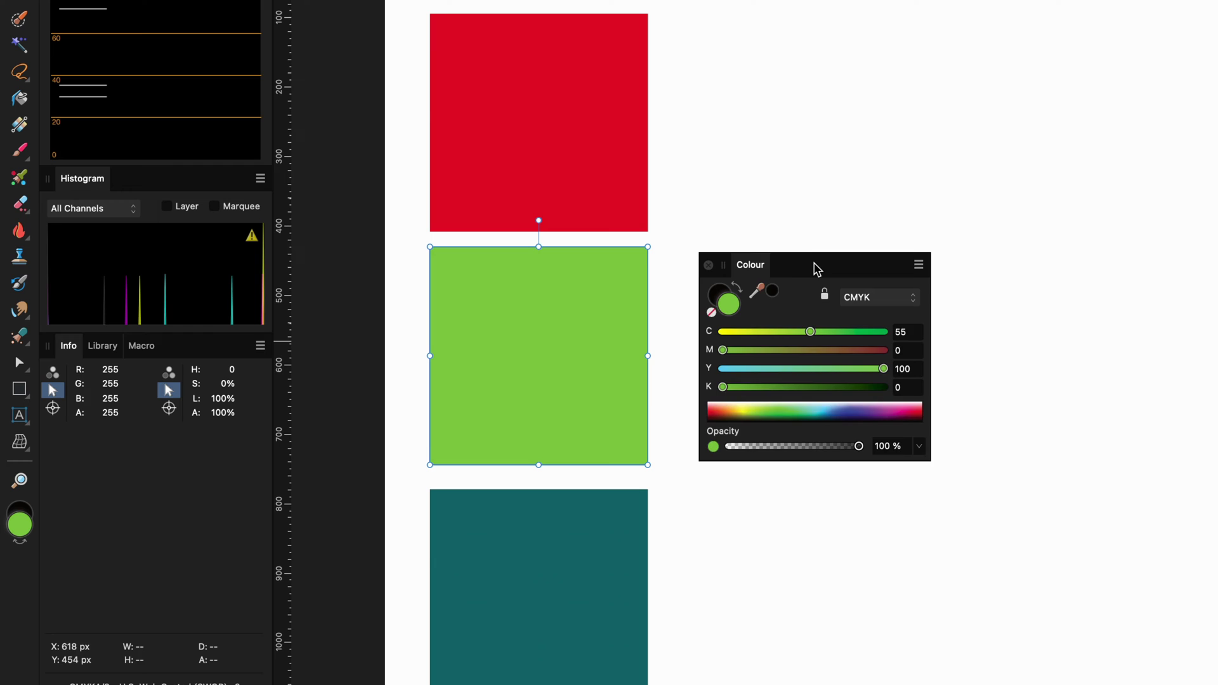
{"action": "left_click_drag", "start_coordinate": [816, 267], "coordinate": [803, 39]}
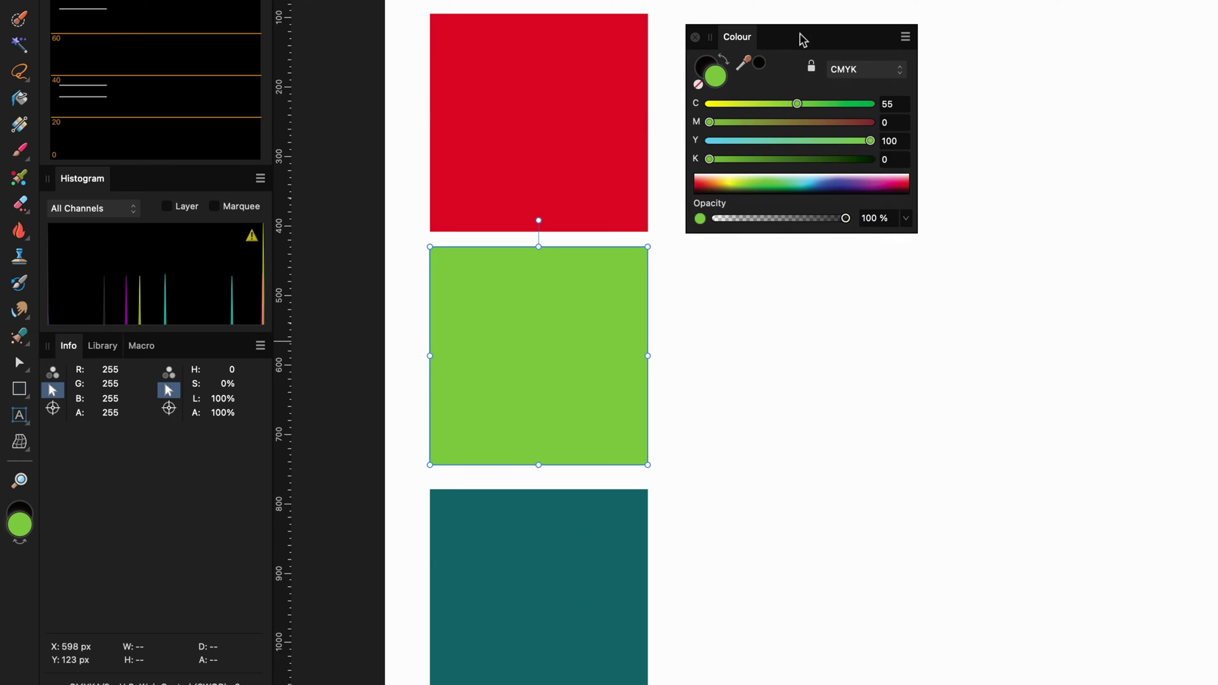
{"action": "left_click", "coordinate": [561, 126]}
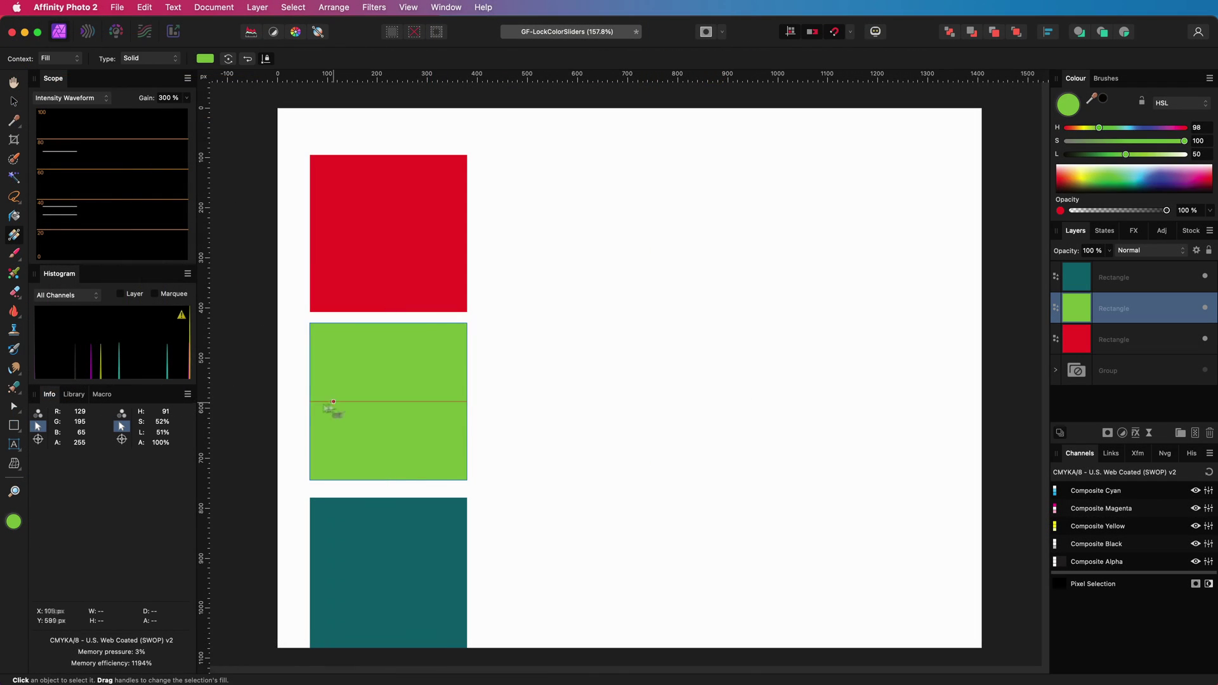
- Apply a linear gradient across the green square and adjust its stops' positions and colours
{"action": "left_click_drag", "start_coordinate": [309, 402], "coordinate": [363, 401]}
{"action": "left_click", "coordinate": [467, 401]}
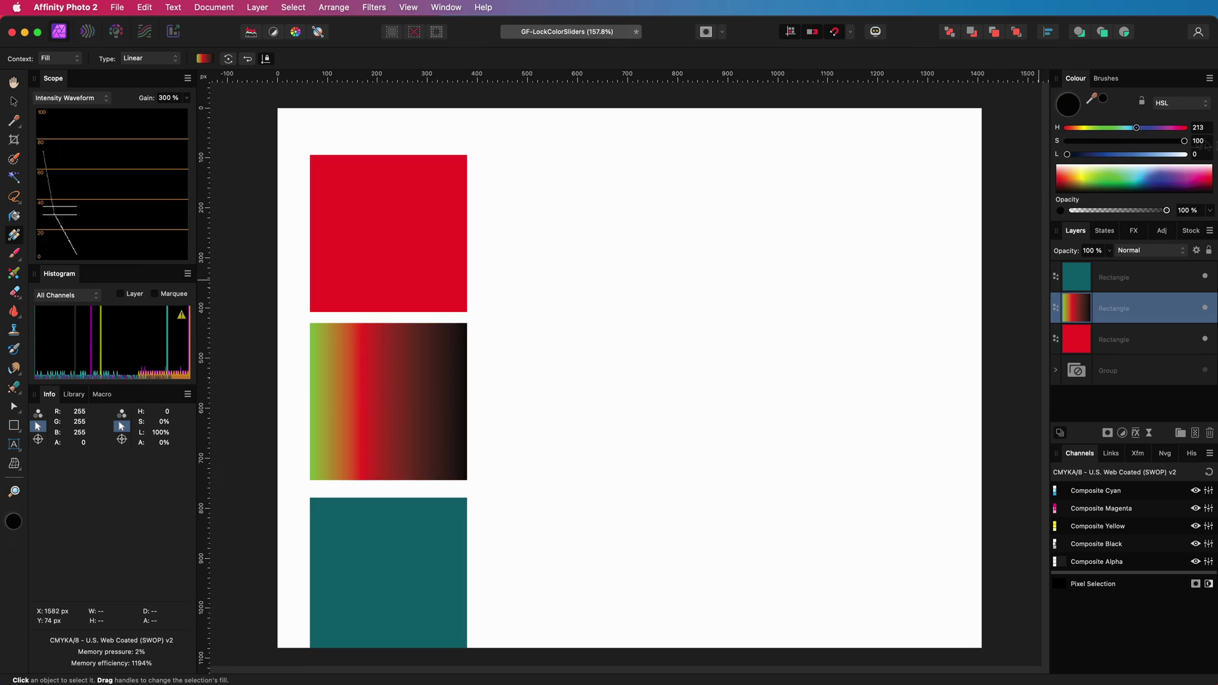
{"action": "left_click_drag", "start_coordinate": [1068, 154], "coordinate": [1117, 154]}
{"action": "left_click", "coordinate": [1180, 103]}
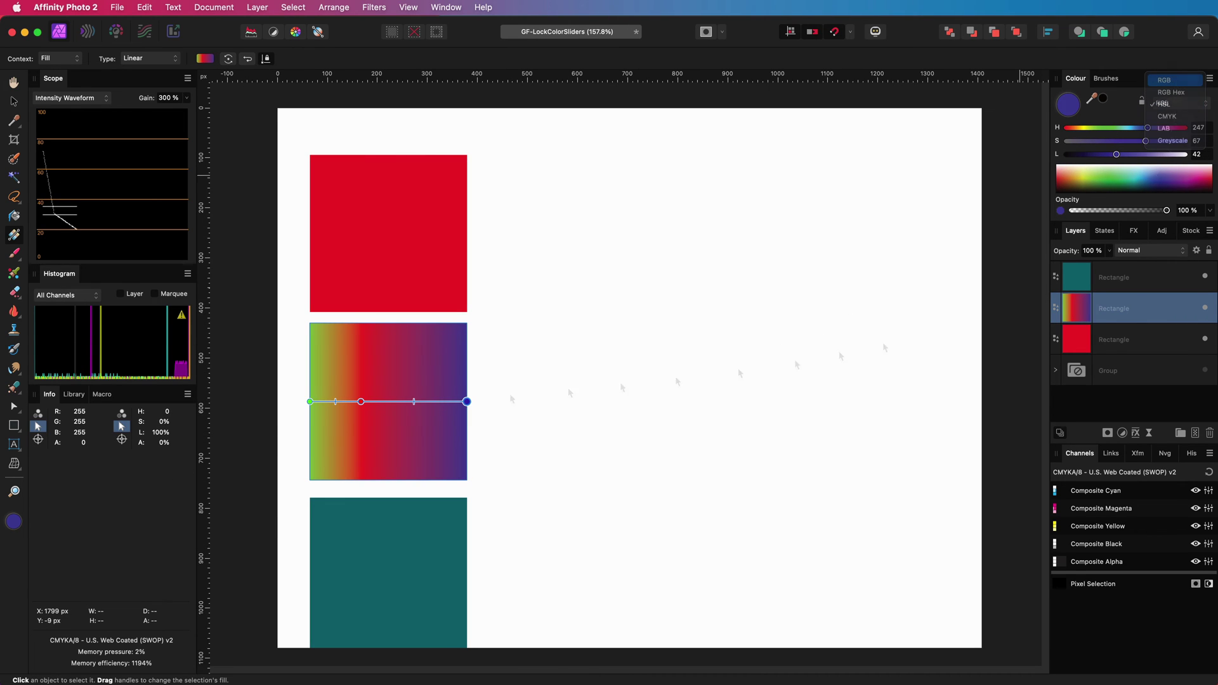
{"action": "left_click", "coordinate": [309, 402]}
{"action": "left_click_drag", "start_coordinate": [361, 401], "coordinate": [388, 402]}
{"action": "left_click", "coordinate": [467, 402]}
{"action": "left_click", "coordinate": [379, 402]}
{"action": "left_click", "coordinate": [309, 402]}
- Darken the red middle stop in HSL, then cover the page with a solid green Fill layer
{"action": "left_click", "coordinate": [379, 402]}
{"action": "left_click", "coordinate": [1180, 103]}
{"action": "left_click", "coordinate": [1170, 117]}
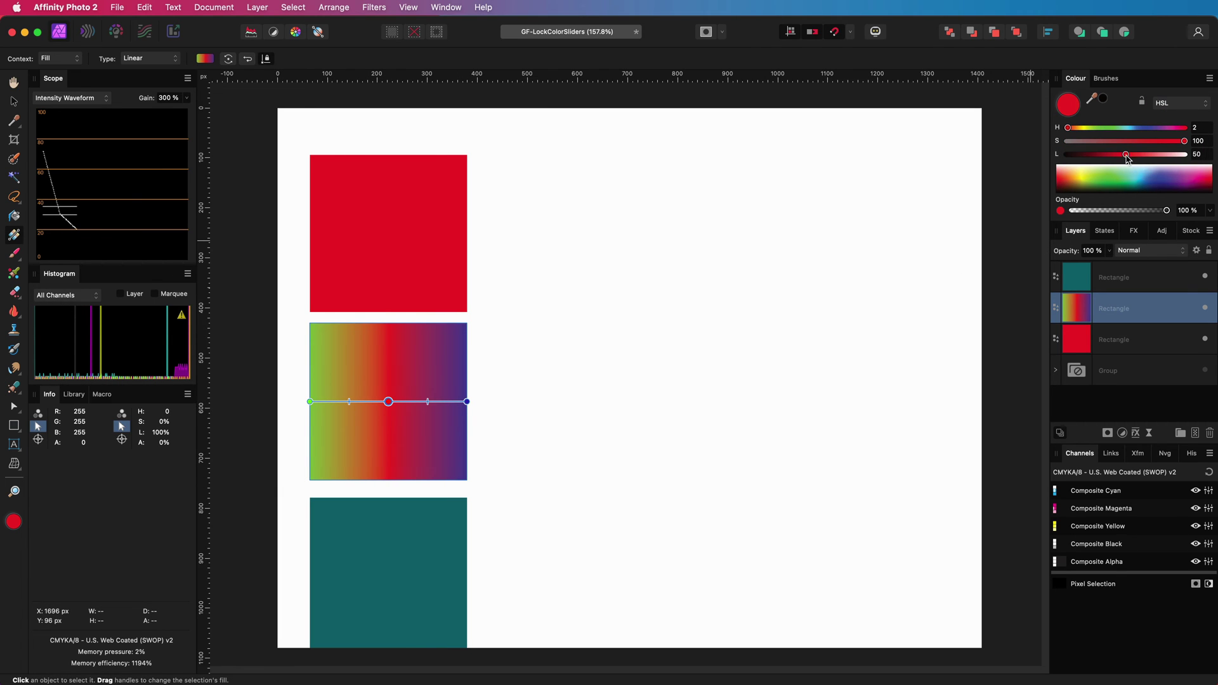
{"action": "left_click_drag", "start_coordinate": [1128, 157], "coordinate": [1112, 156]}
{"action": "left_click", "coordinate": [467, 401]}
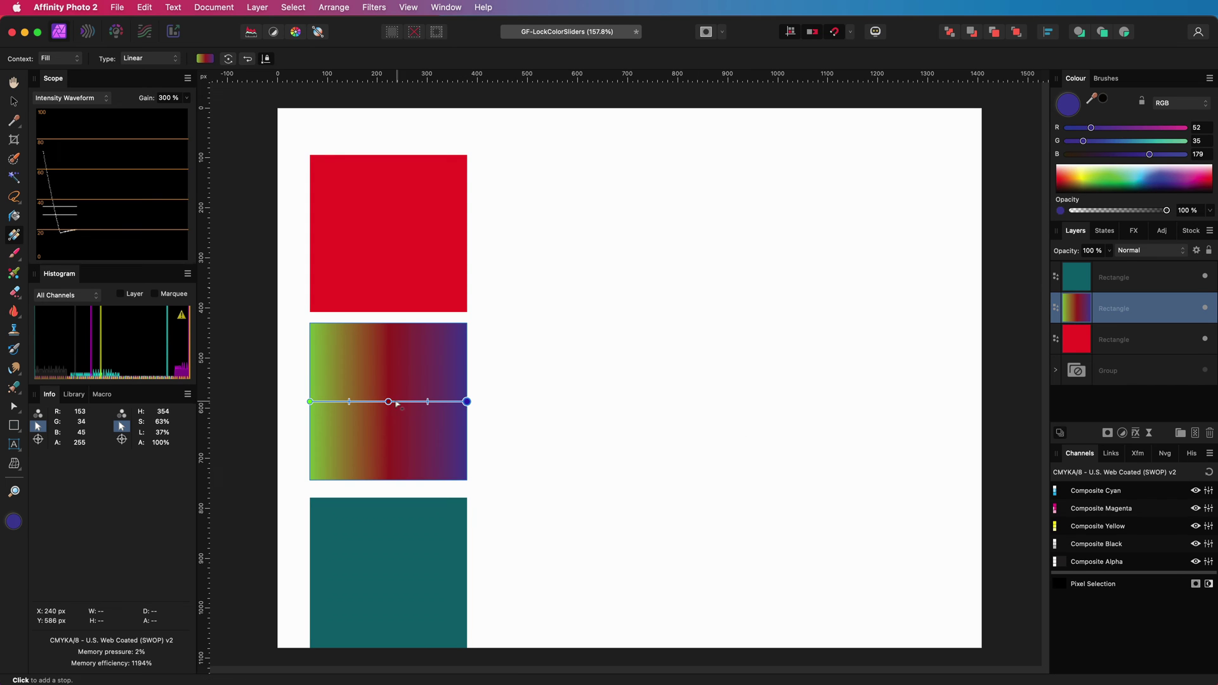
{"action": "left_click", "coordinate": [389, 402]}
{"action": "left_click", "coordinate": [504, 400]}
{"action": "left_click", "coordinate": [392, 403]}
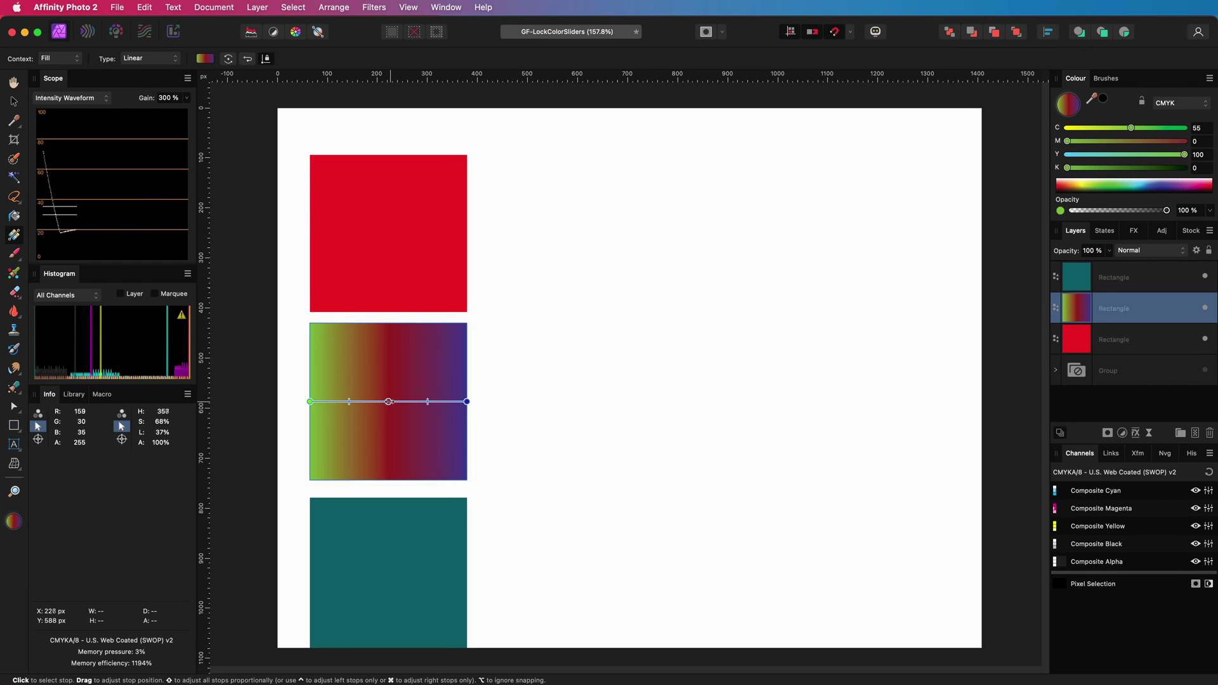
{"action": "left_click", "coordinate": [1162, 131]}
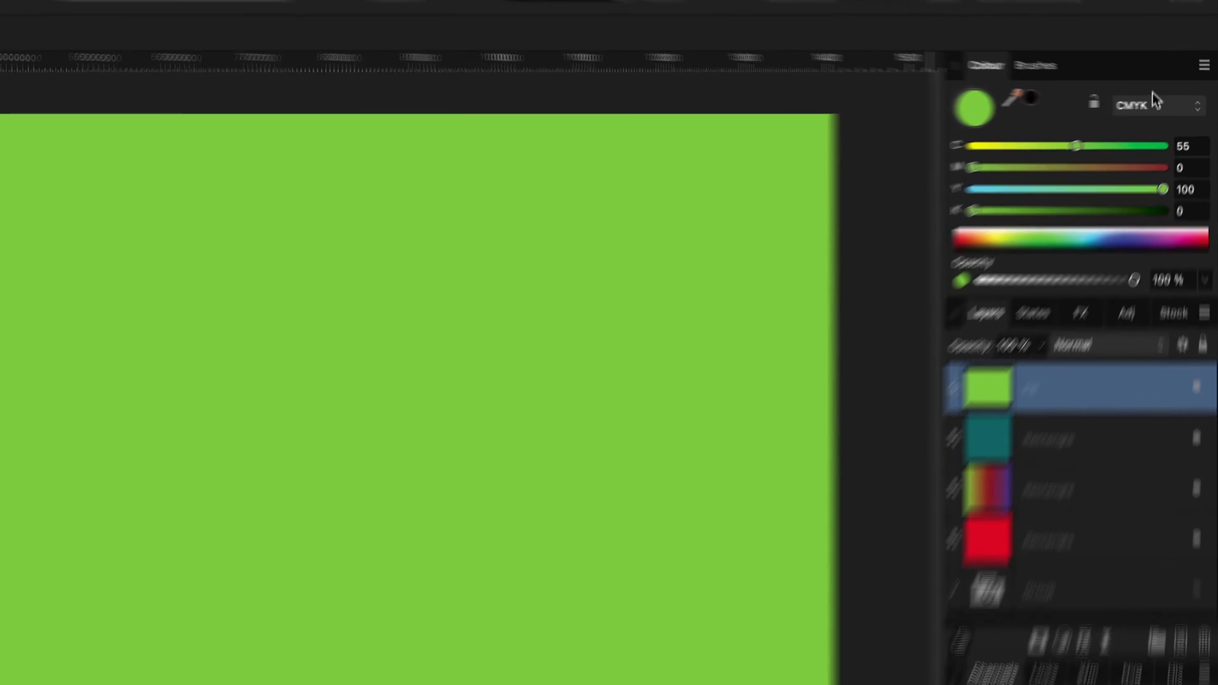
- Switch the colour model to LAB and shift the fill colour from green toward red
{"action": "left_click", "coordinate": [1179, 103]}
{"action": "left_click", "coordinate": [1178, 116]}
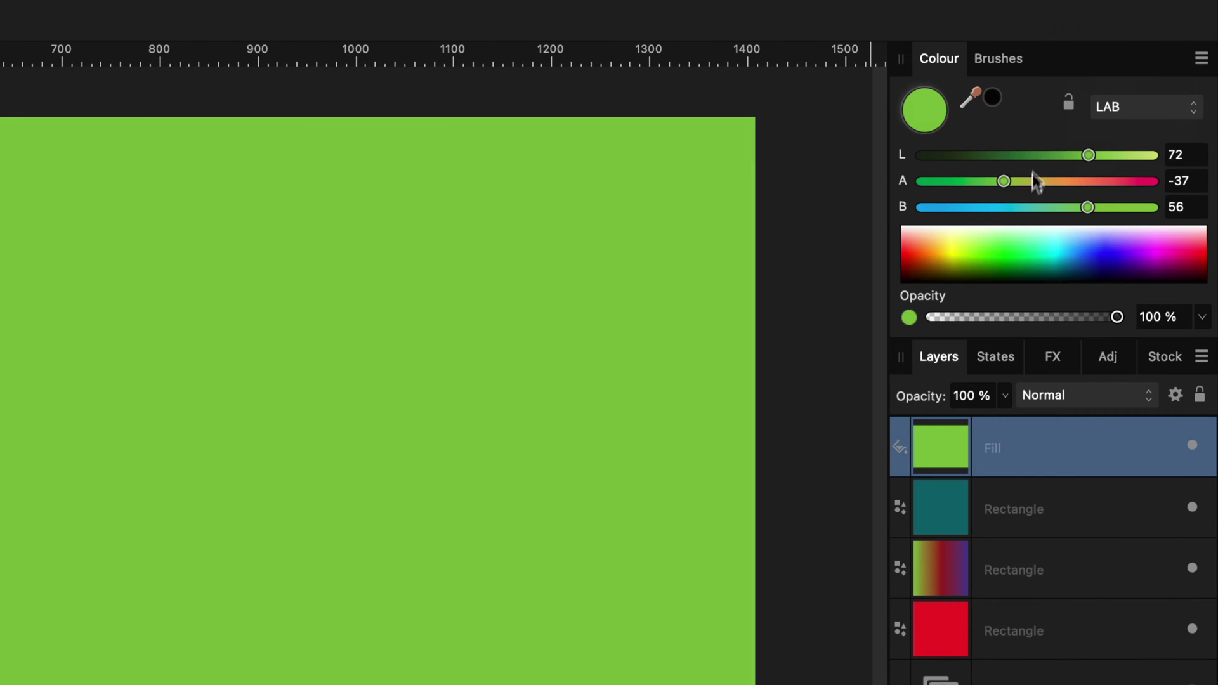
{"action": "left_click_drag", "start_coordinate": [1039, 186], "coordinate": [1110, 187]}
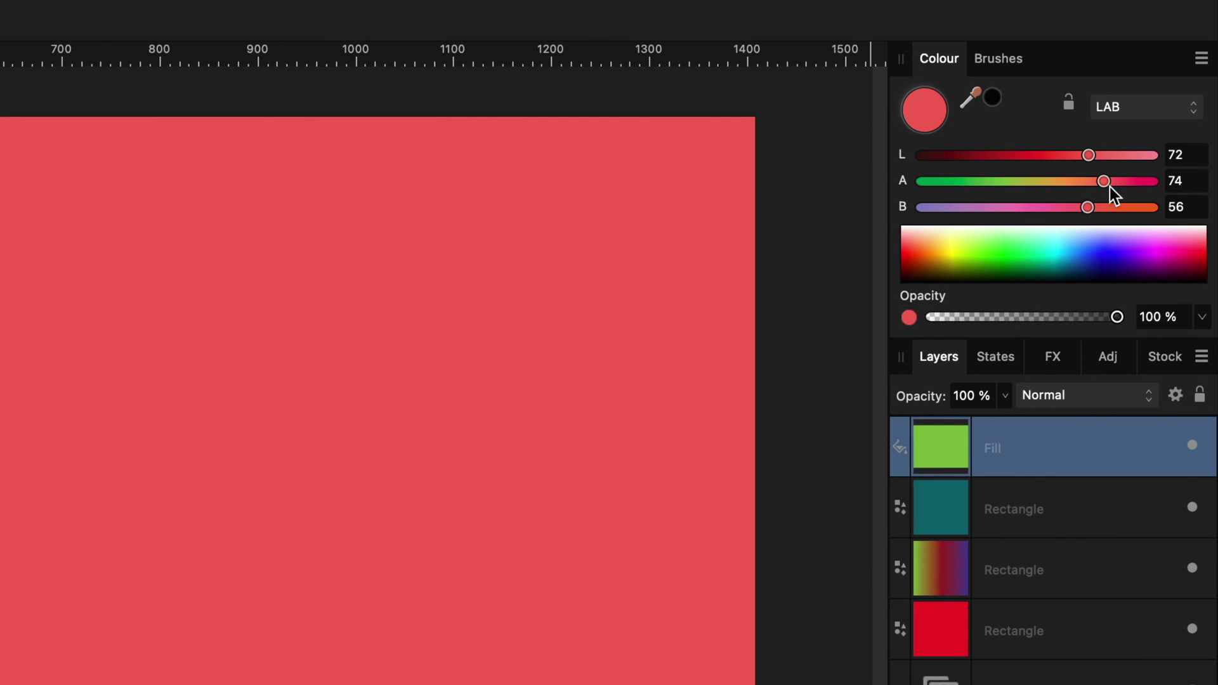
- Delete the Fill layer and all three Rectangle layers
{"action": "left_click", "coordinate": [1003, 499]}
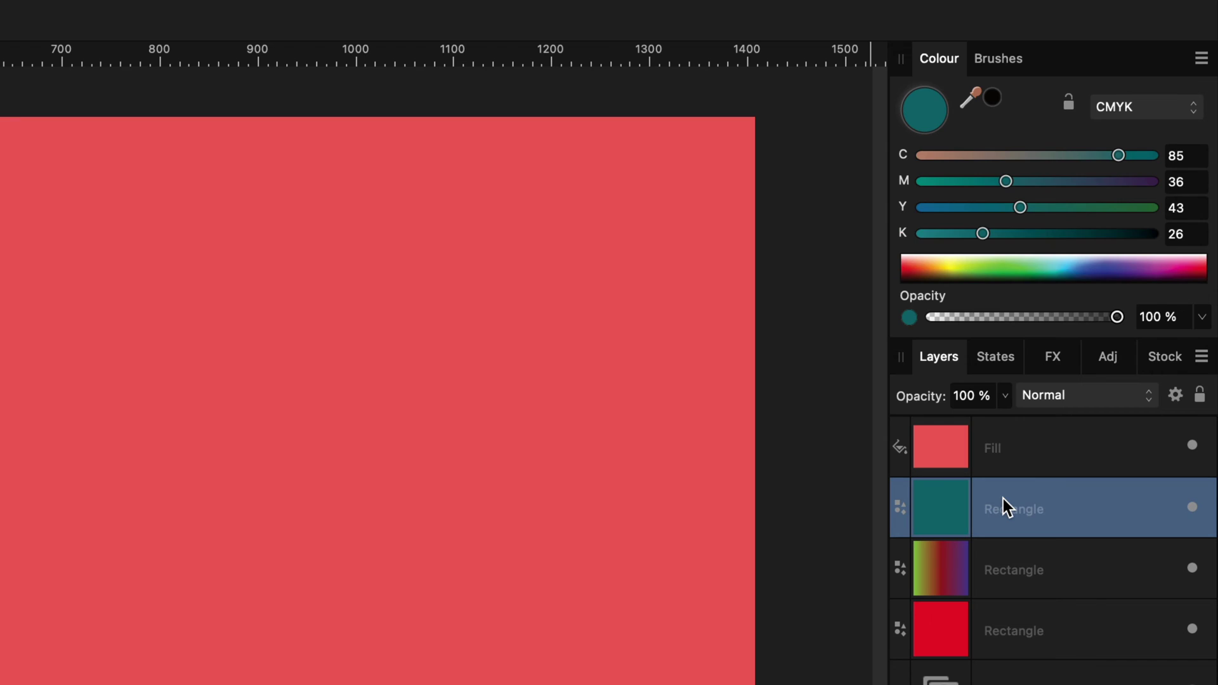
{"action": "left_click", "coordinate": [1105, 425]}
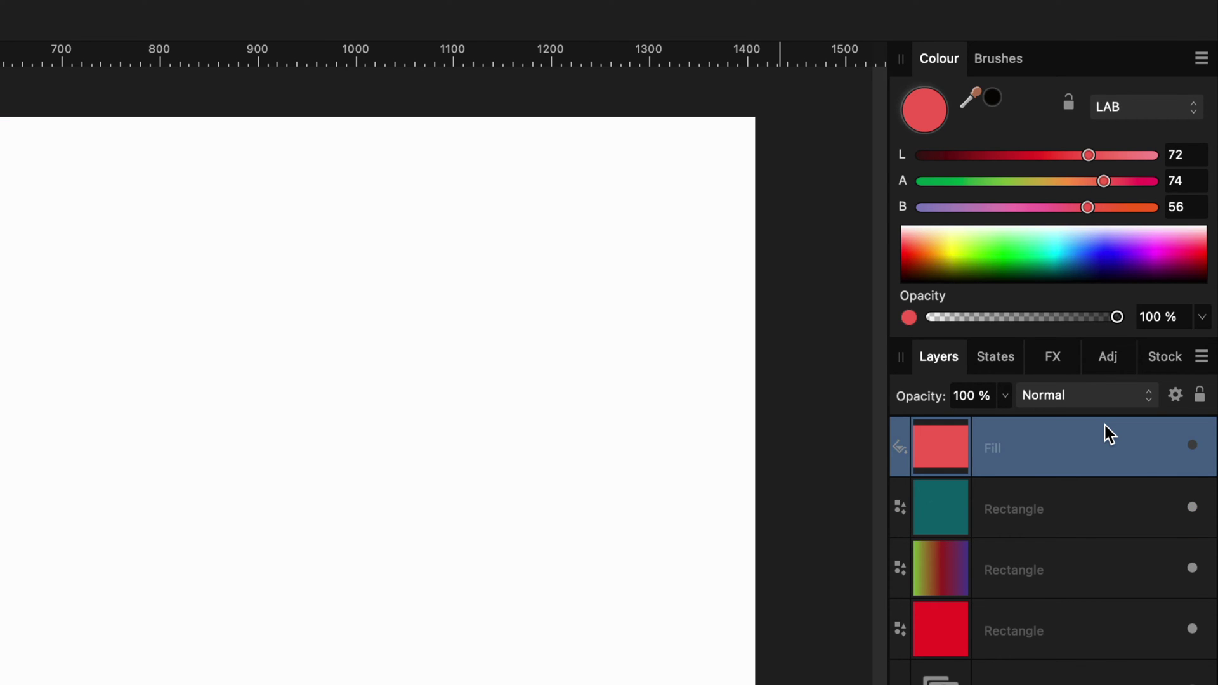
{"action": "left_click", "coordinate": [1193, 446]}
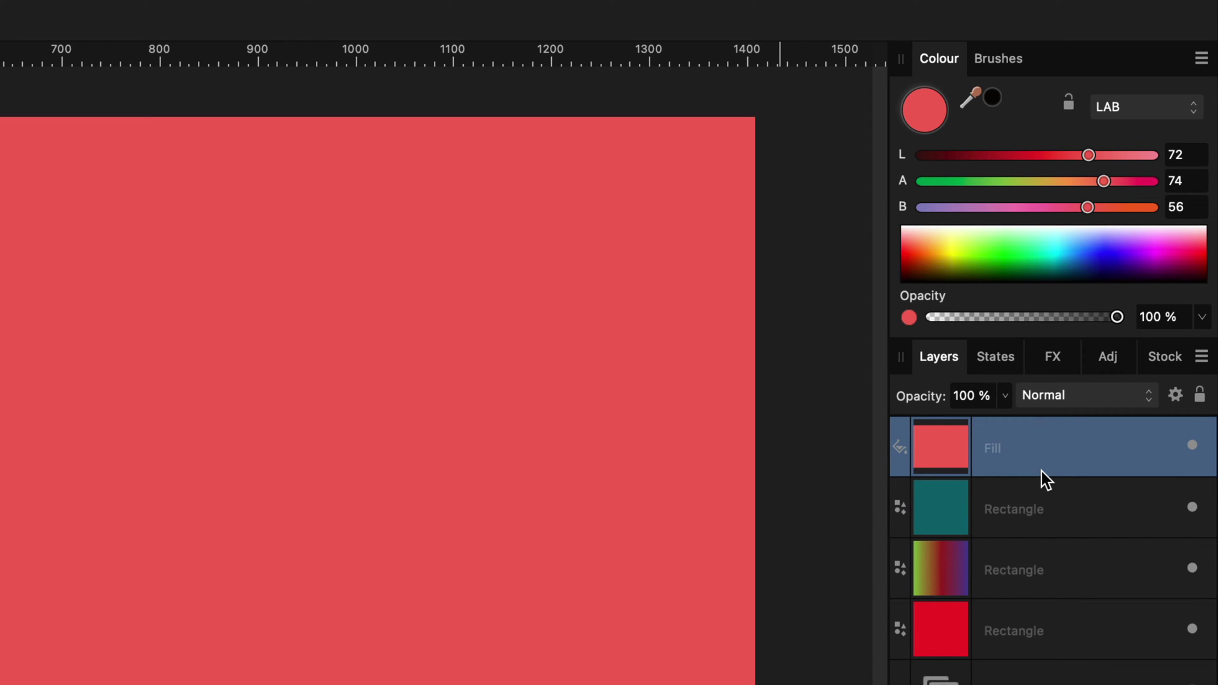
{"action": "key", "text": "Delete"}
{"action": "left_click", "coordinate": [1064, 551], "text": "shift"}
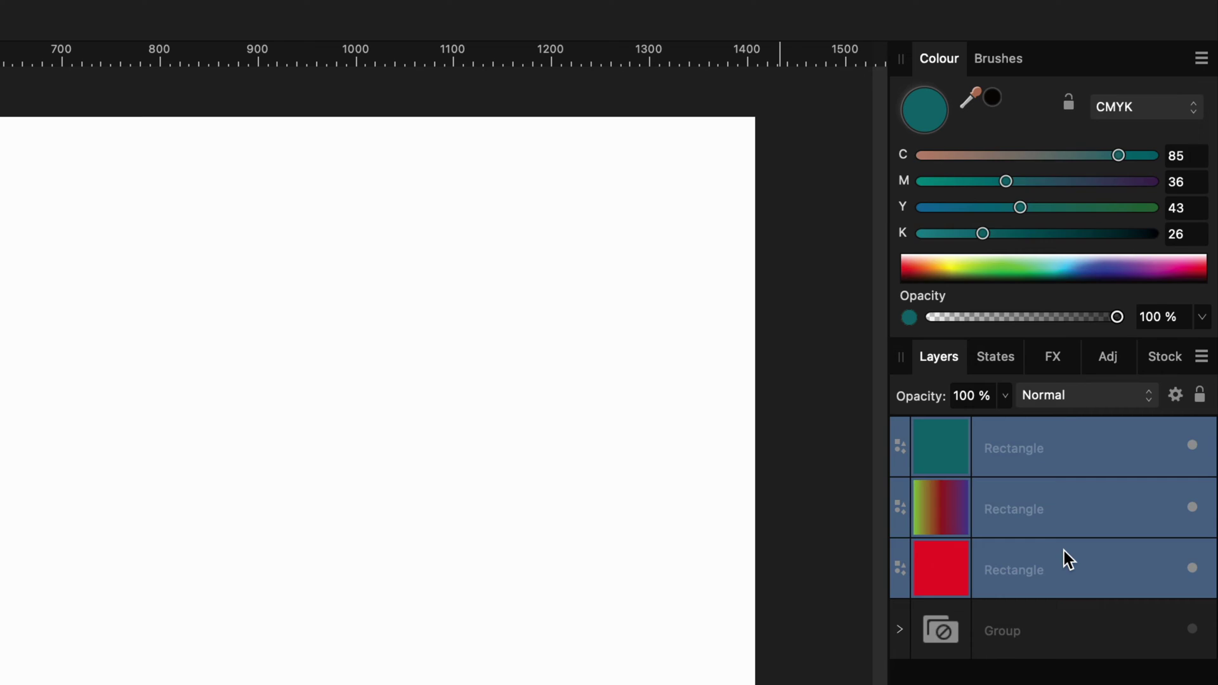
{"action": "key", "text": "Delete"}
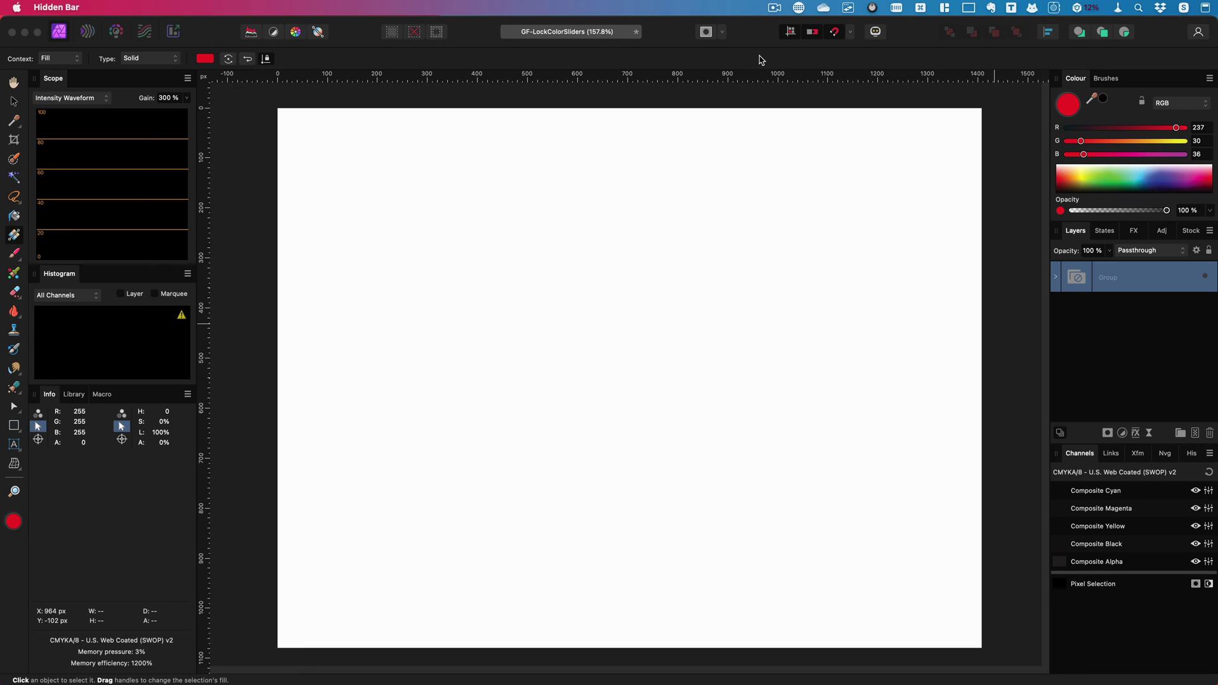
- Draw a new square, fill it pure red (255, 0, 0) and move it to the page's centre
{"action": "key", "text": "m"}
{"action": "left_click_drag", "start_coordinate": [396, 260], "coordinate": [642, 506]}
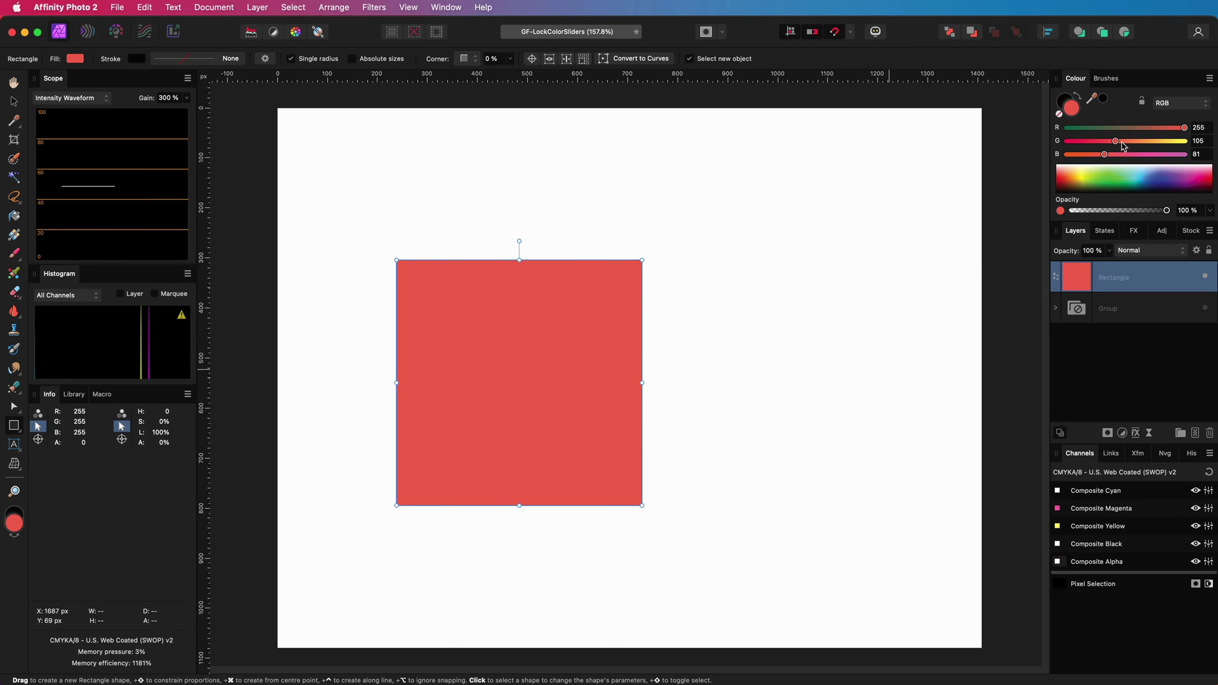
{"action": "left_click_drag", "start_coordinate": [1115, 141], "coordinate": [963, 183]}
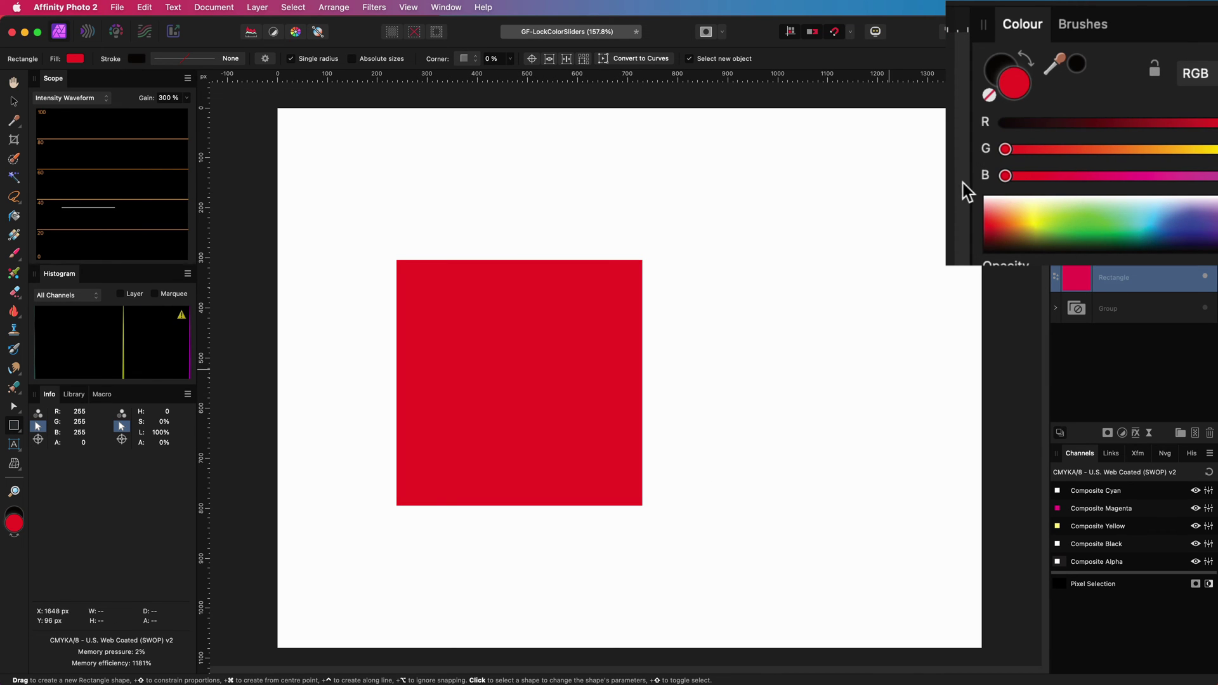
{"action": "left_click", "coordinate": [14, 101]}
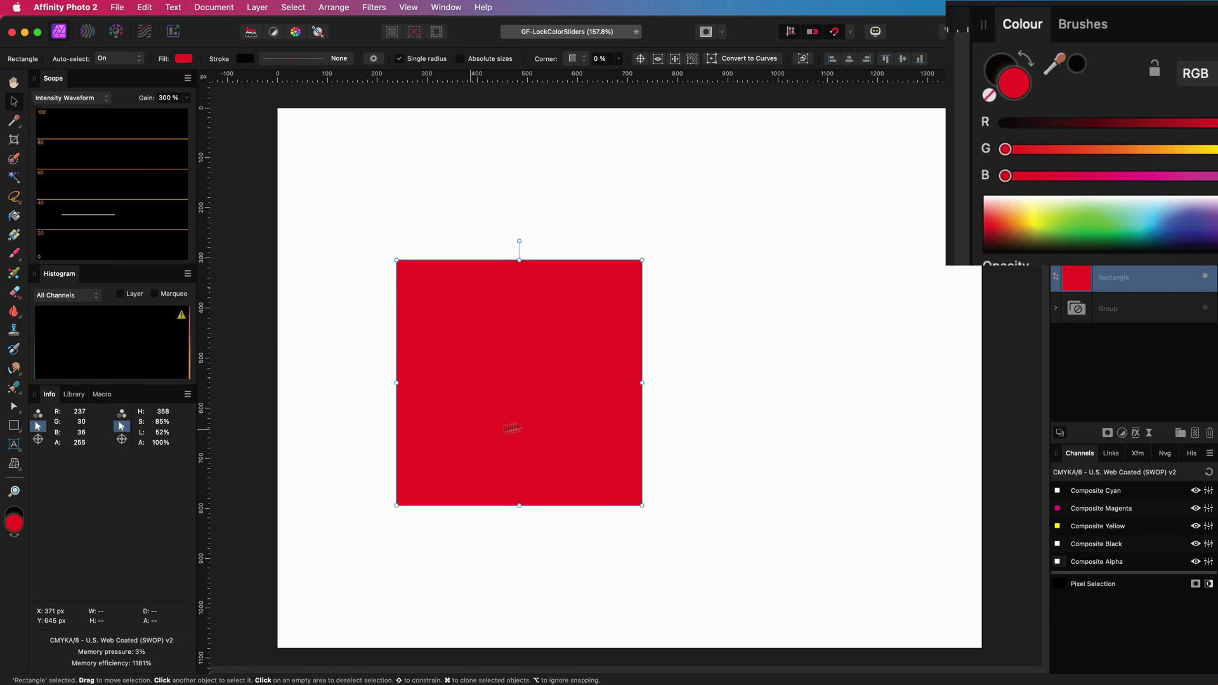
{"action": "left_click_drag", "start_coordinate": [534, 412], "coordinate": [642, 398]}
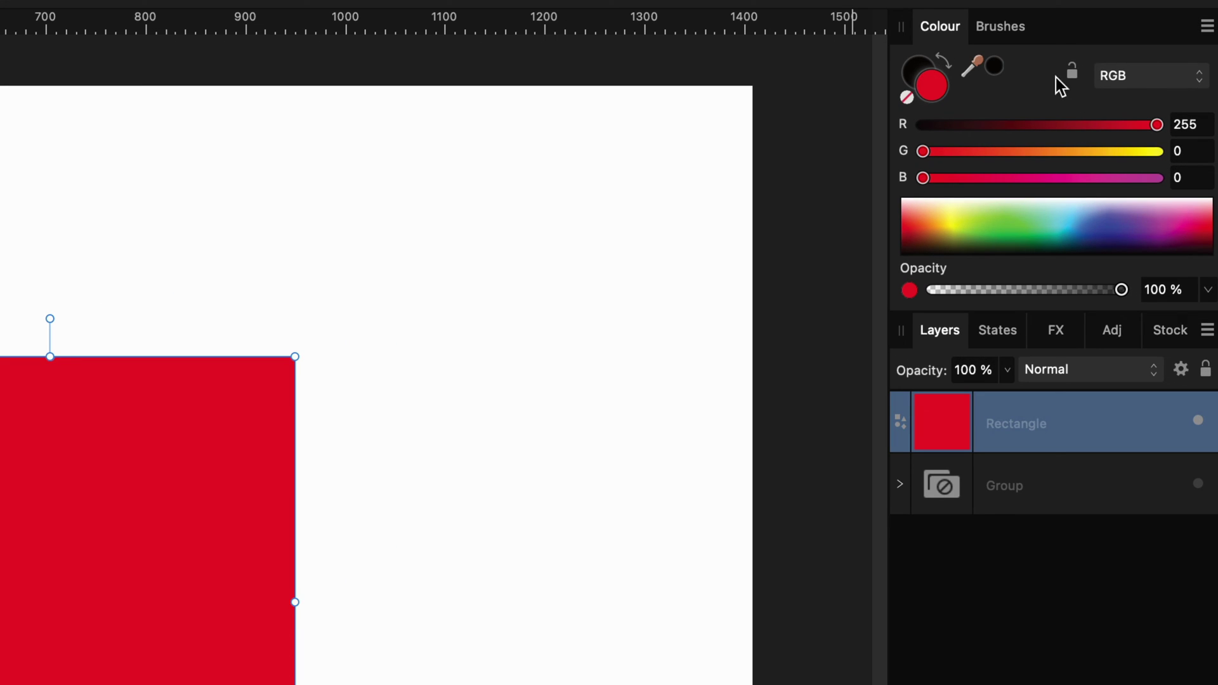
- View the red fill as CMYK 0/100/100/0, then in RGB again where it reads 237, 32, 37
{"action": "left_click", "coordinate": [1122, 69]}
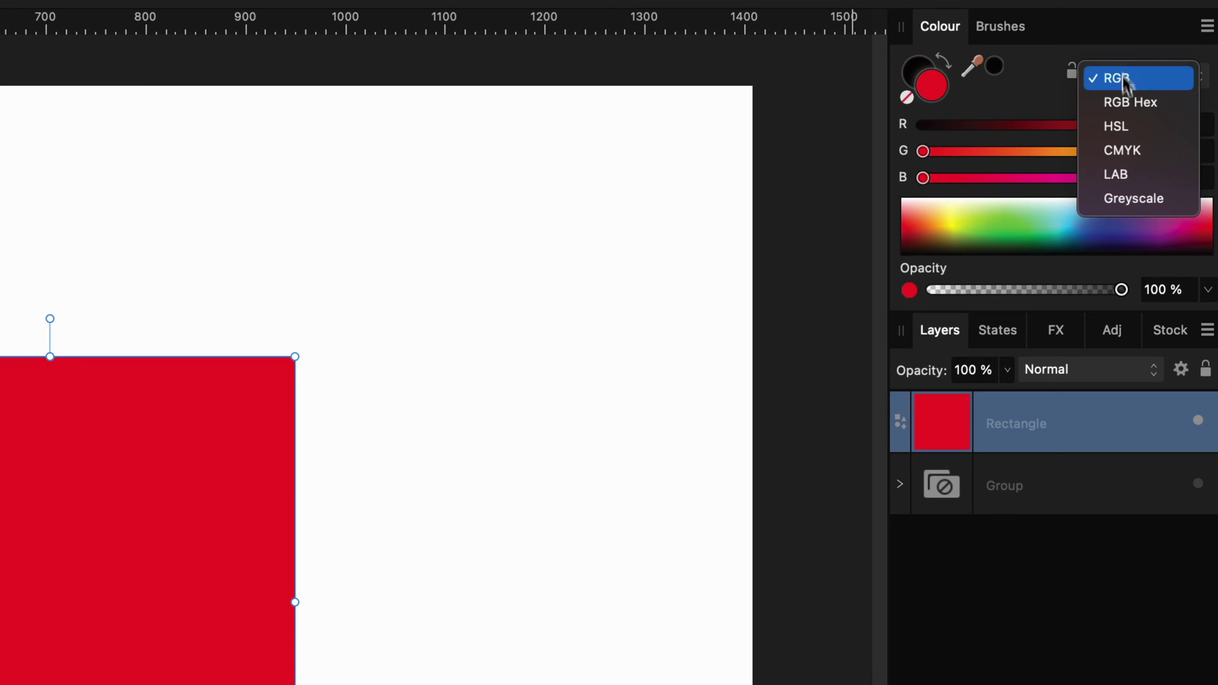
{"action": "left_click", "coordinate": [1136, 153]}
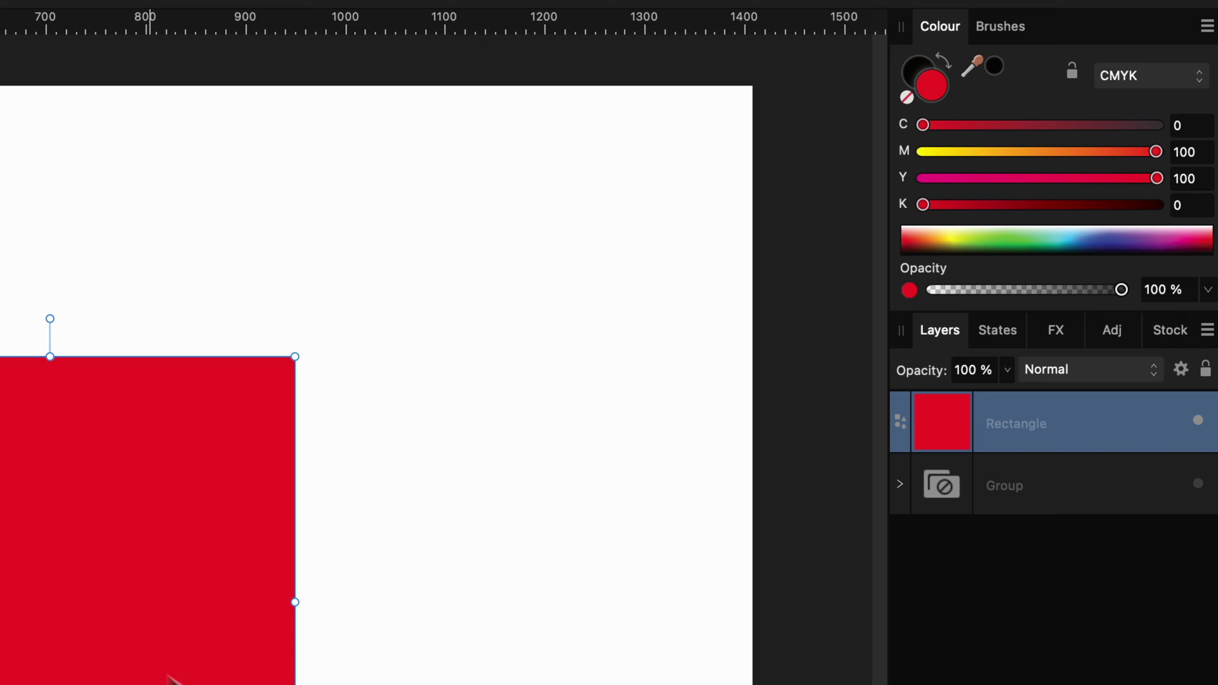
{"action": "left_click", "coordinate": [1179, 76]}
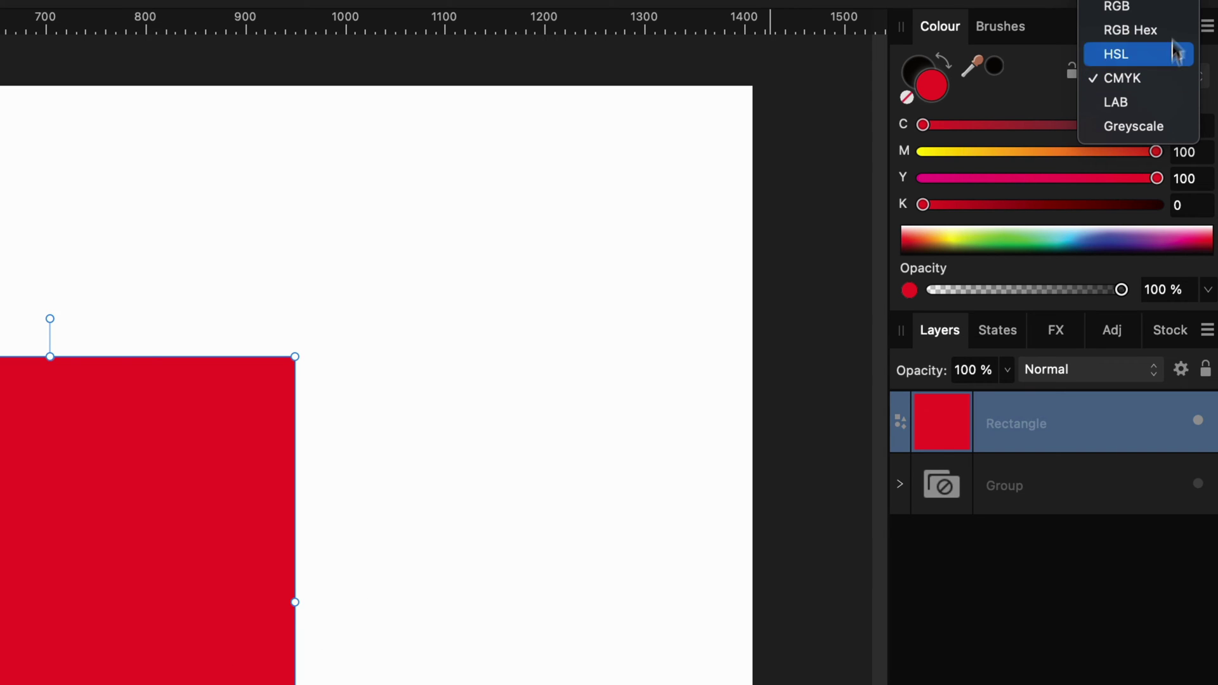
{"action": "left_click", "coordinate": [1182, 8]}
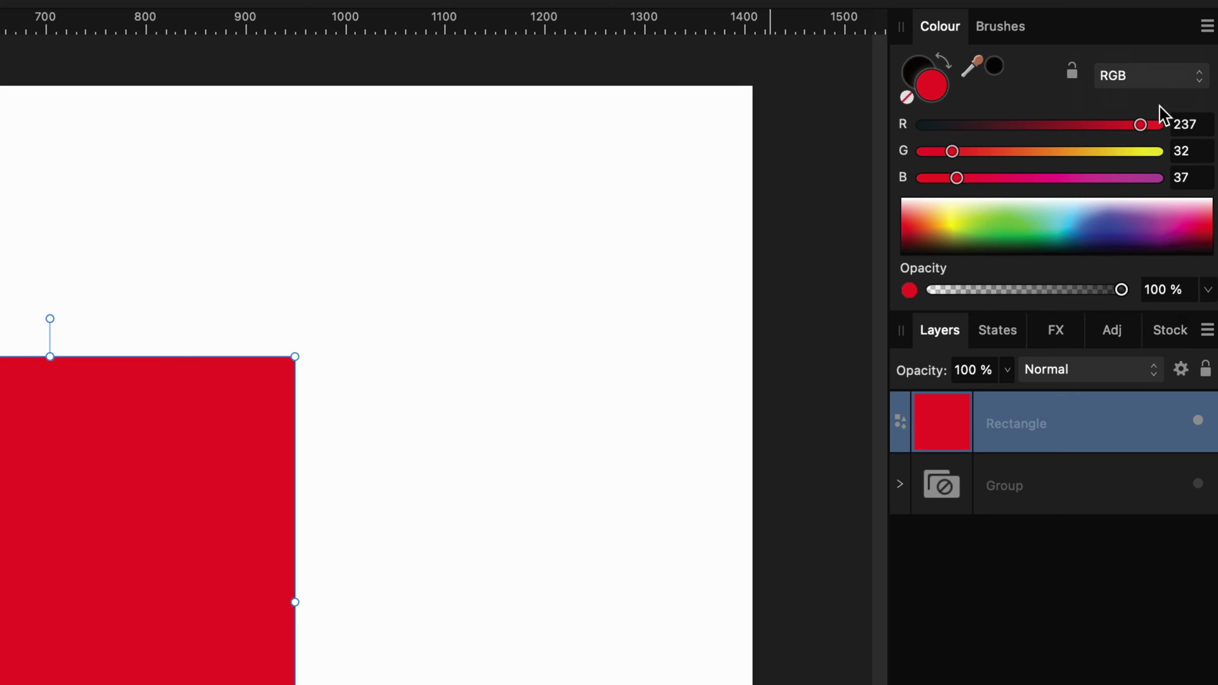
- Reset the fill to 255, 0, 0, view it as CMYK, and deselect then reselect the square
{"action": "left_click", "coordinate": [1159, 124]}
{"action": "left_click", "coordinate": [921, 151]}
{"action": "left_click_drag", "start_coordinate": [958, 178], "coordinate": [921, 178]}
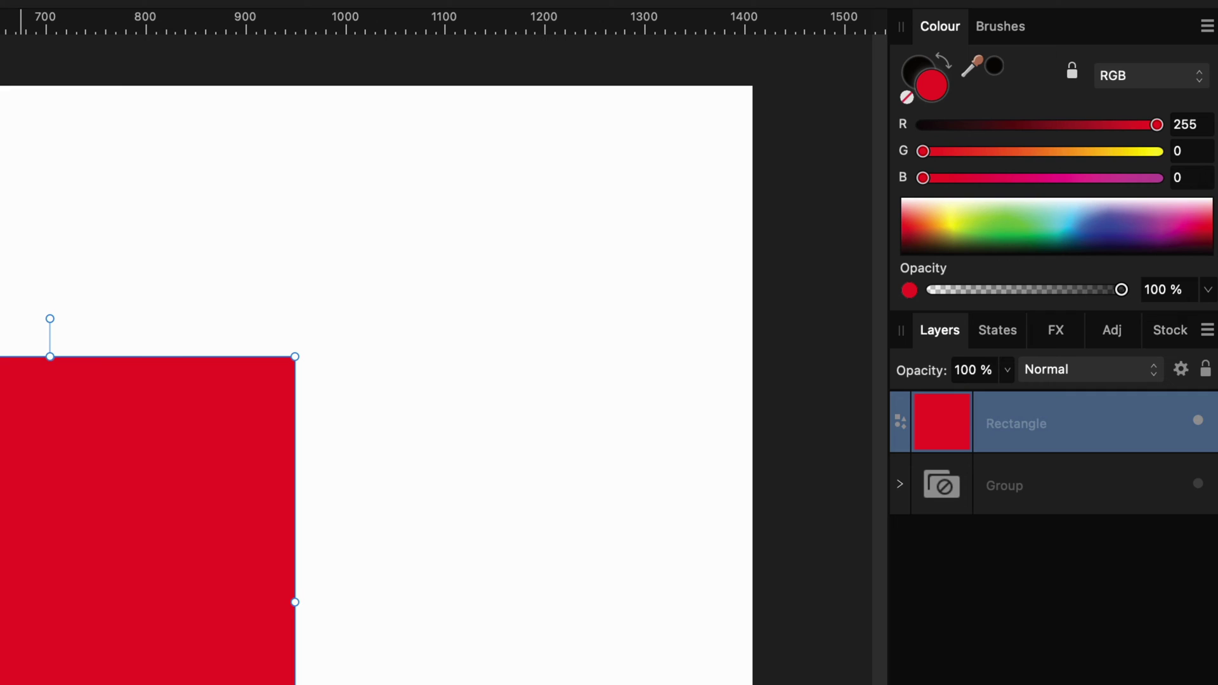
{"action": "left_click", "coordinate": [1173, 76]}
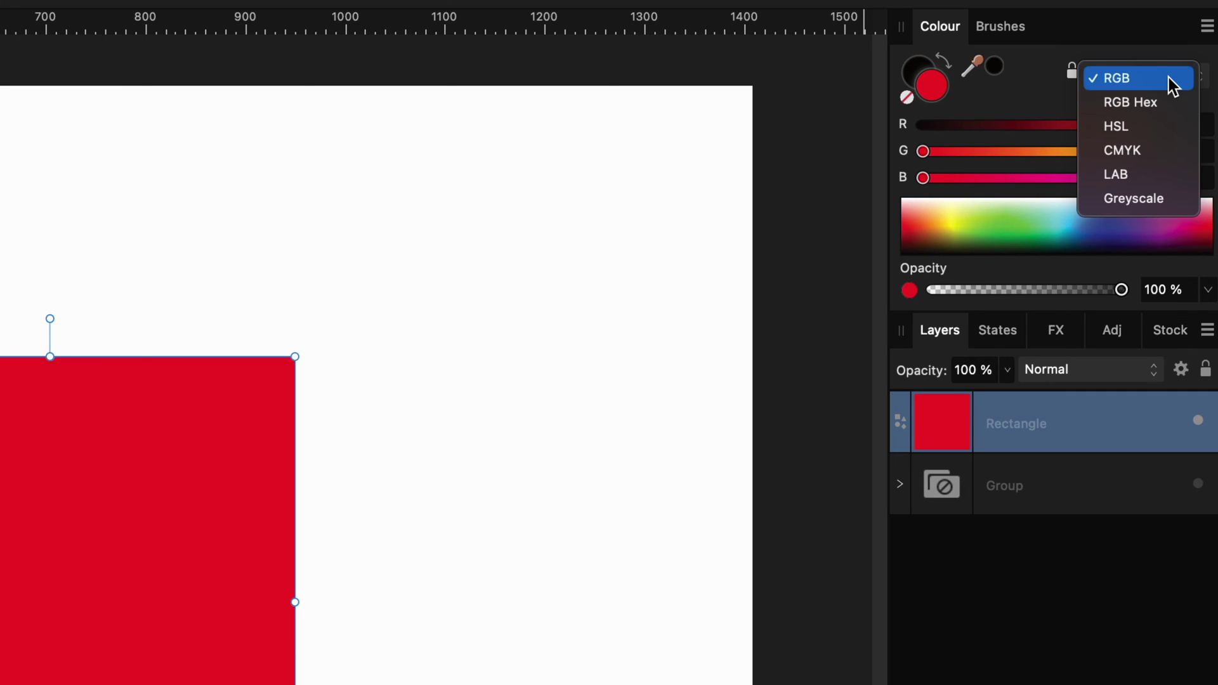
{"action": "left_click", "coordinate": [1162, 151]}
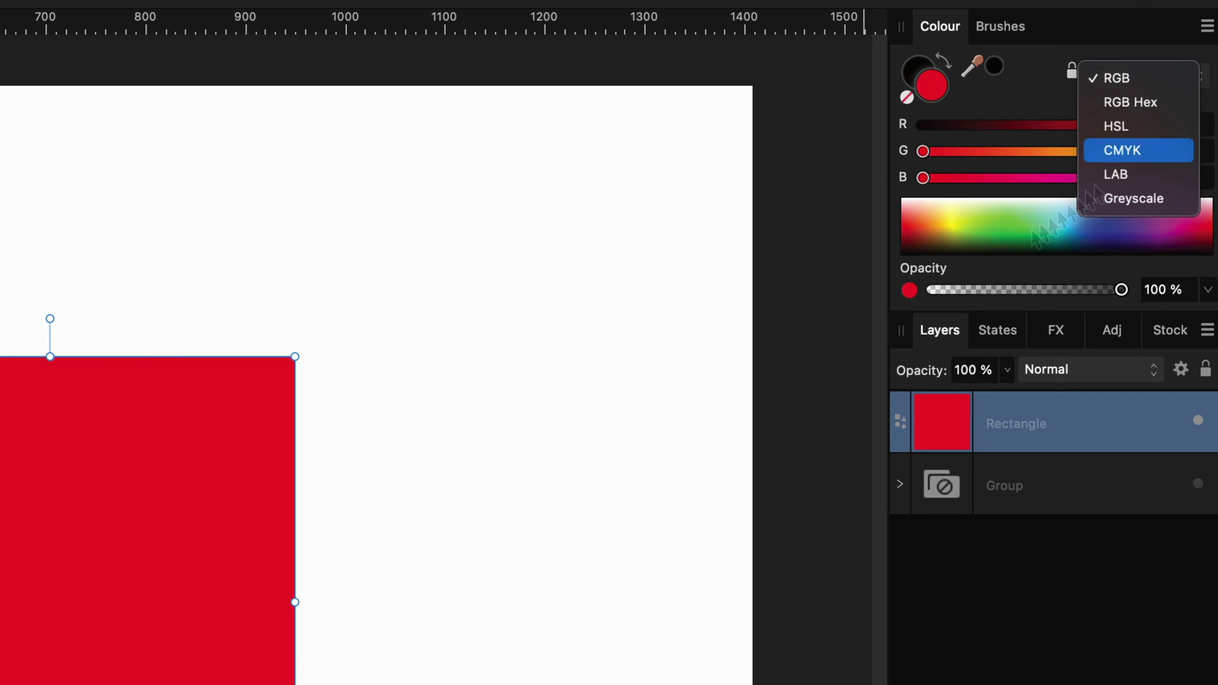
{"action": "left_click", "coordinate": [483, 681]}
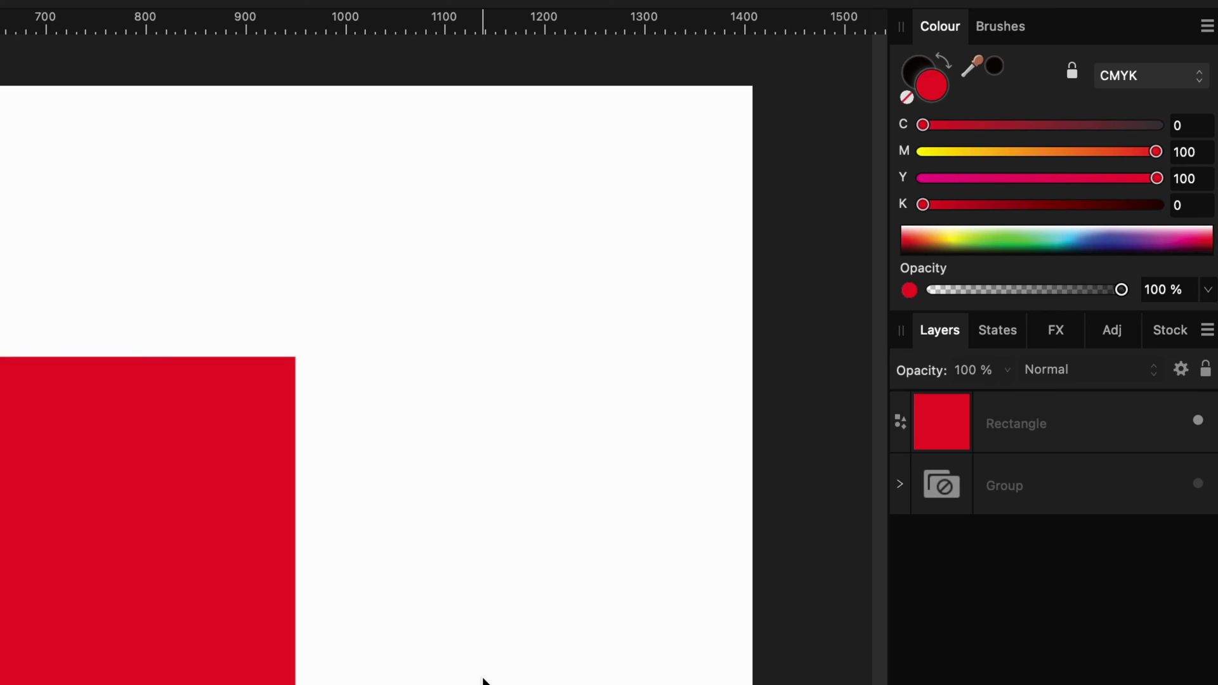
{"action": "left_click", "coordinate": [216, 679]}
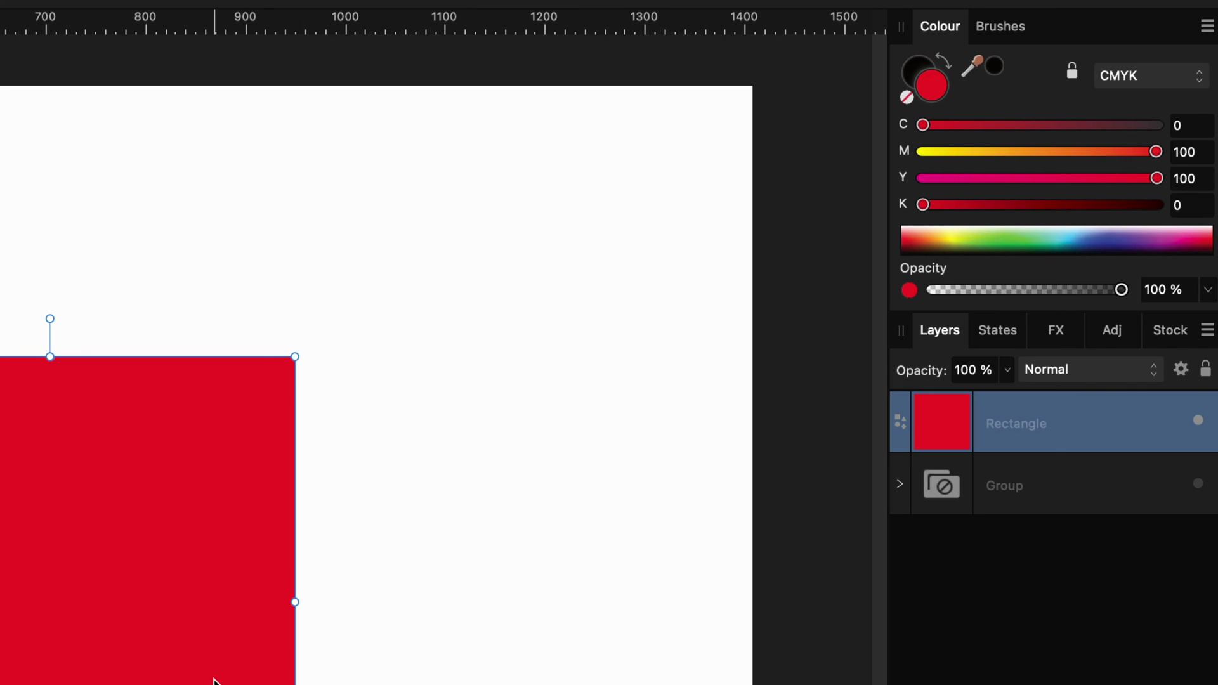
- Switch the model between RGB and CMYK twice, ending in RGB at 237, 30, 36
{"action": "left_click", "coordinate": [1142, 82]}
{"action": "left_click", "coordinate": [1142, 8]}
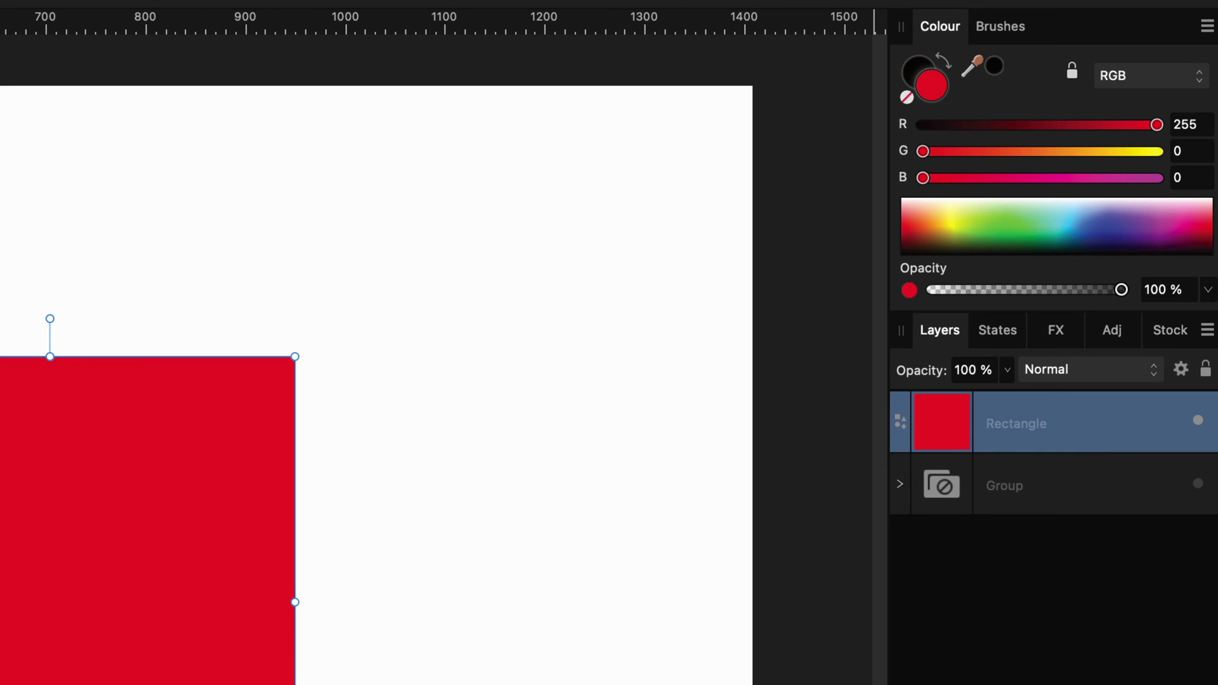
{"action": "left_click", "coordinate": [1141, 78]}
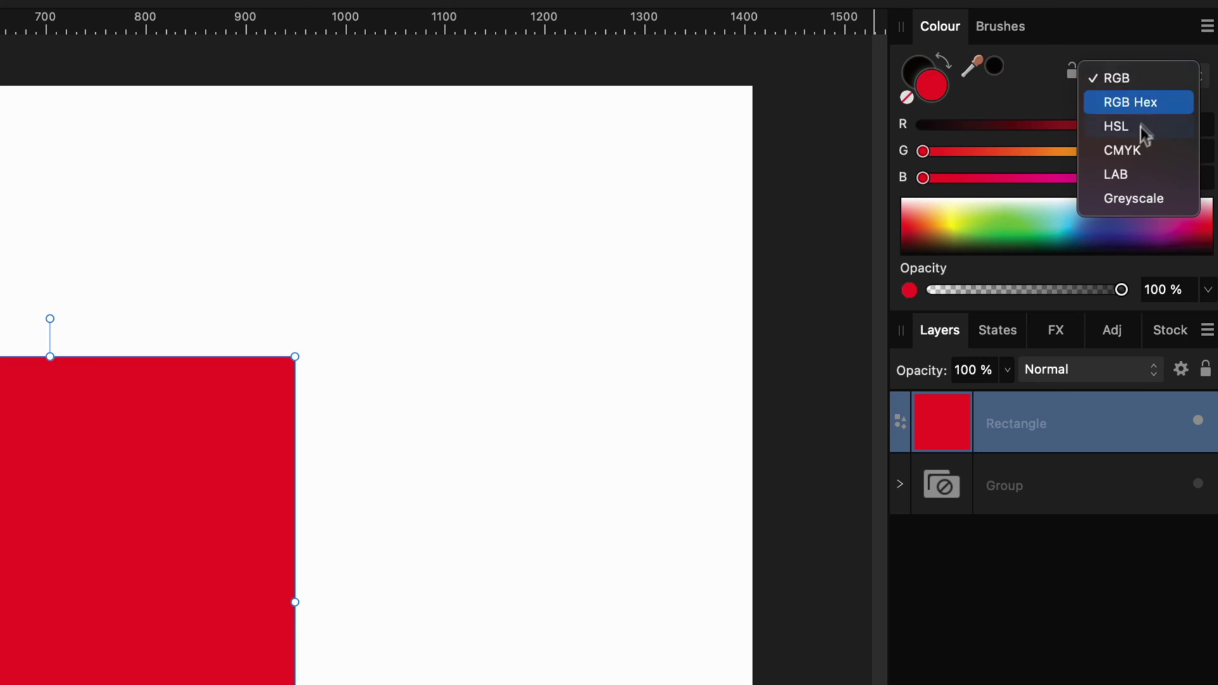
{"action": "left_click", "coordinate": [1136, 150]}
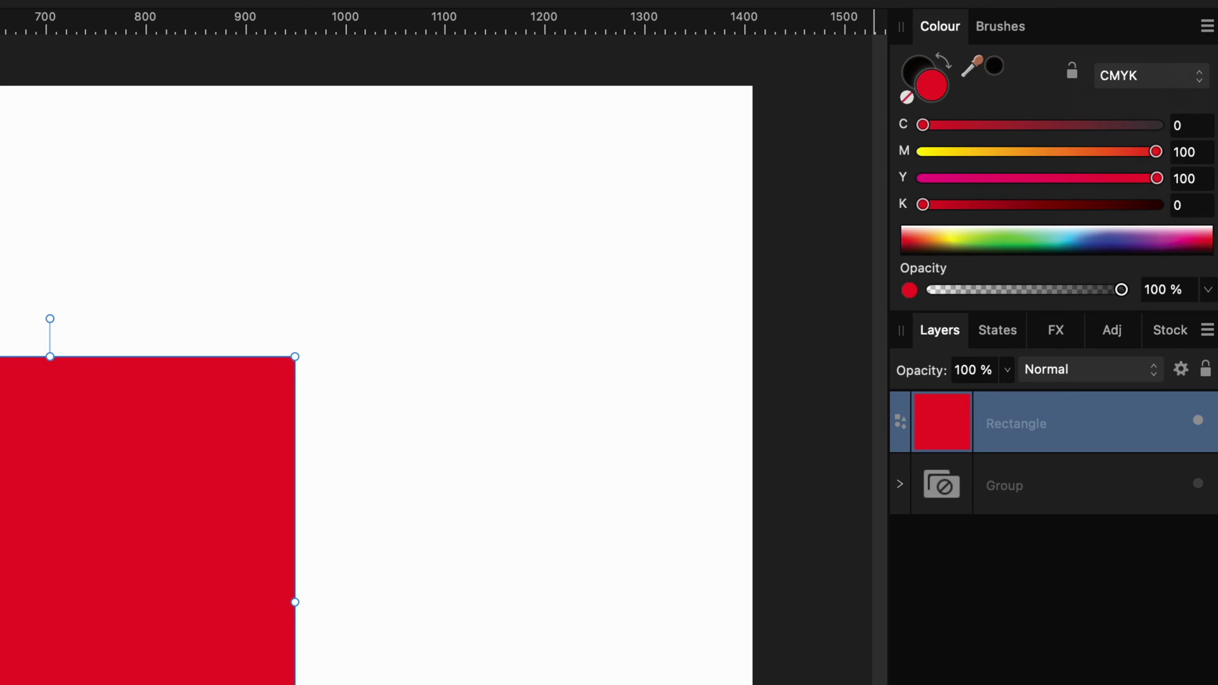
{"action": "left_click", "coordinate": [1167, 82]}
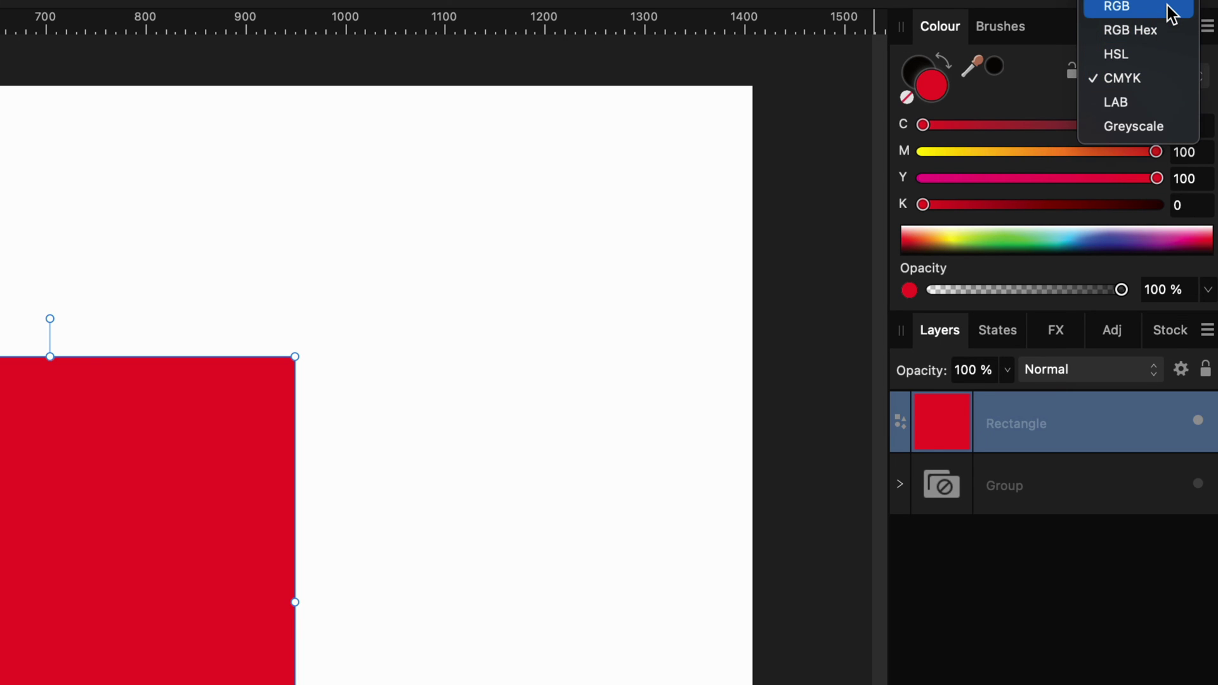
{"action": "left_click", "coordinate": [1167, 7]}
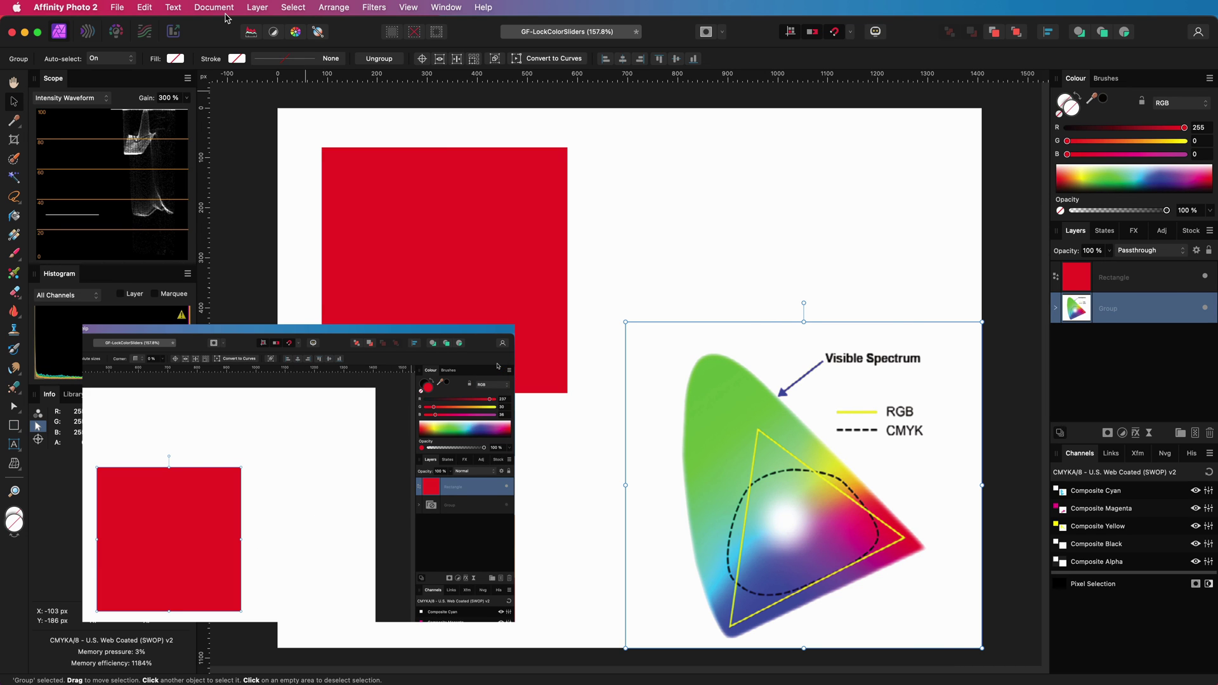
- Use Document > Convert Format / ICC Profile to change CMYK/8 to RGB/8 sRGB IEC61966-2.1
{"action": "left_click", "coordinate": [223, 9]}
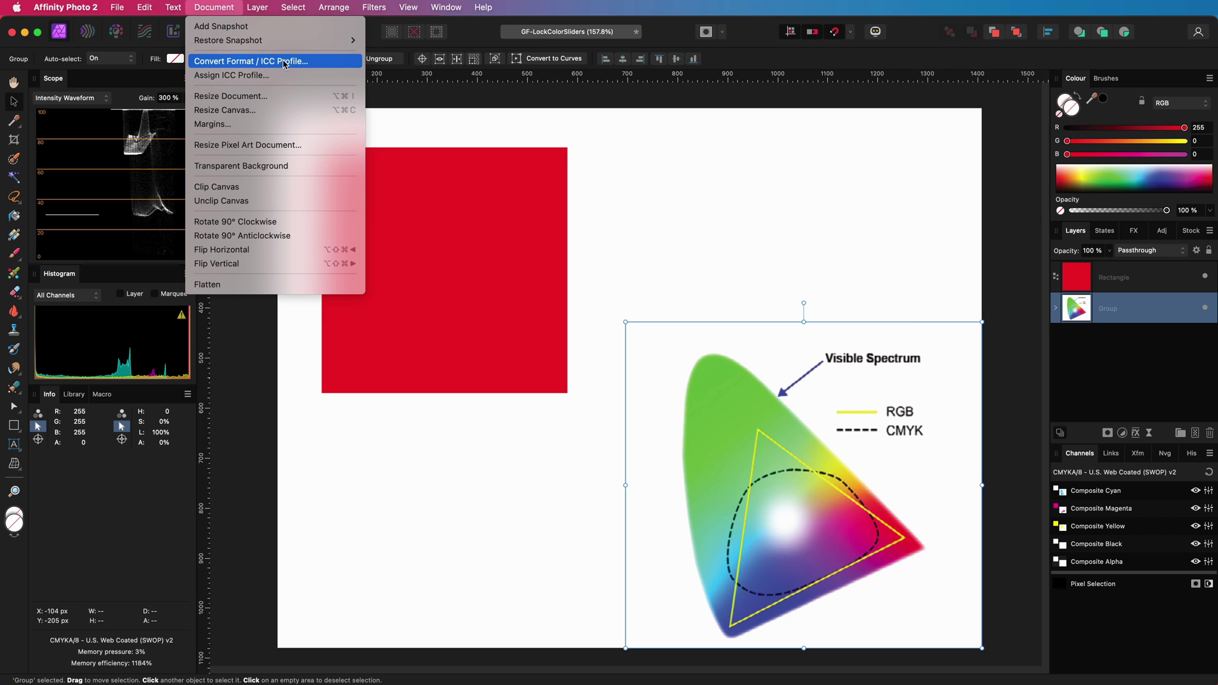
{"action": "left_click", "coordinate": [286, 61]}
{"action": "left_click", "coordinate": [731, 387]}
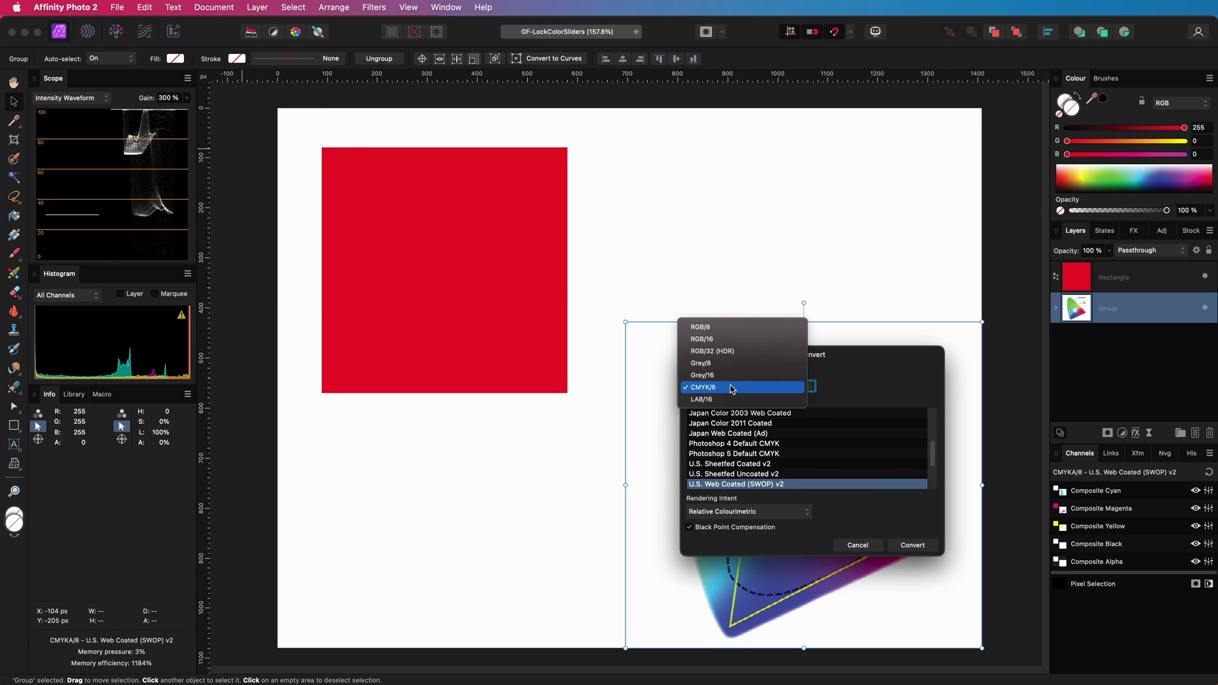
{"action": "left_click", "coordinate": [734, 331]}
{"action": "left_click", "coordinate": [913, 545]}
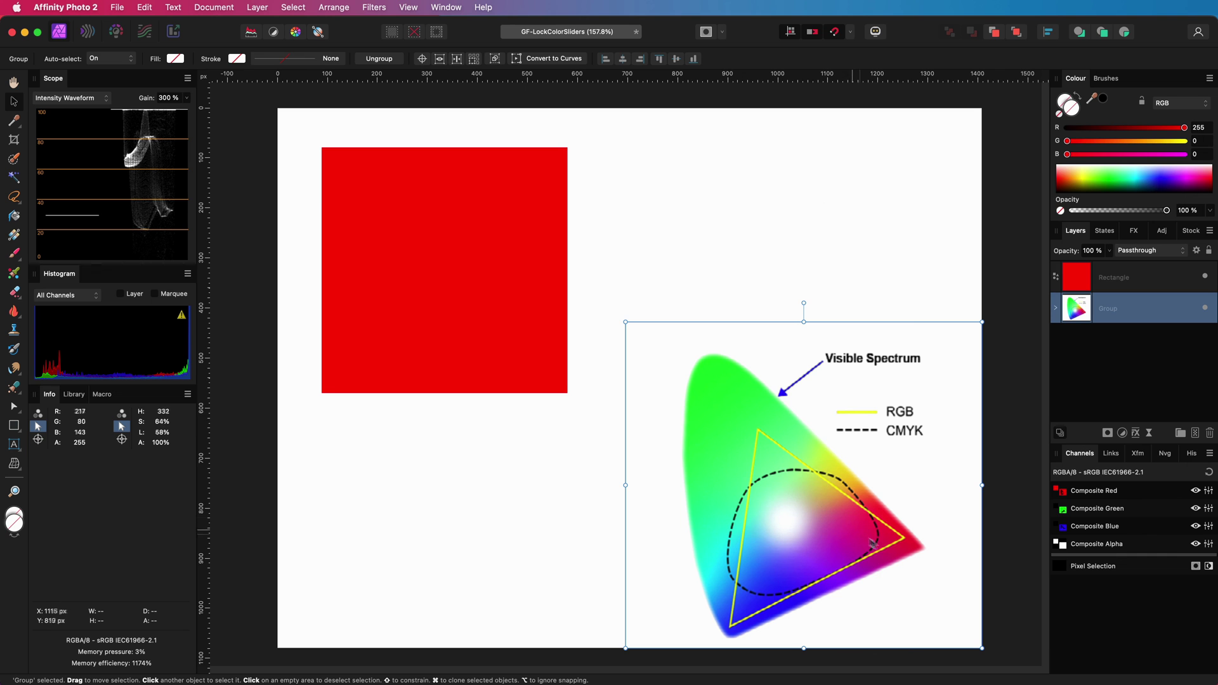
- Switch the Colour panel to CMYK for the red Rectangle layer, restoring 0, 100, 100, 0
{"action": "left_click", "coordinate": [1114, 277]}
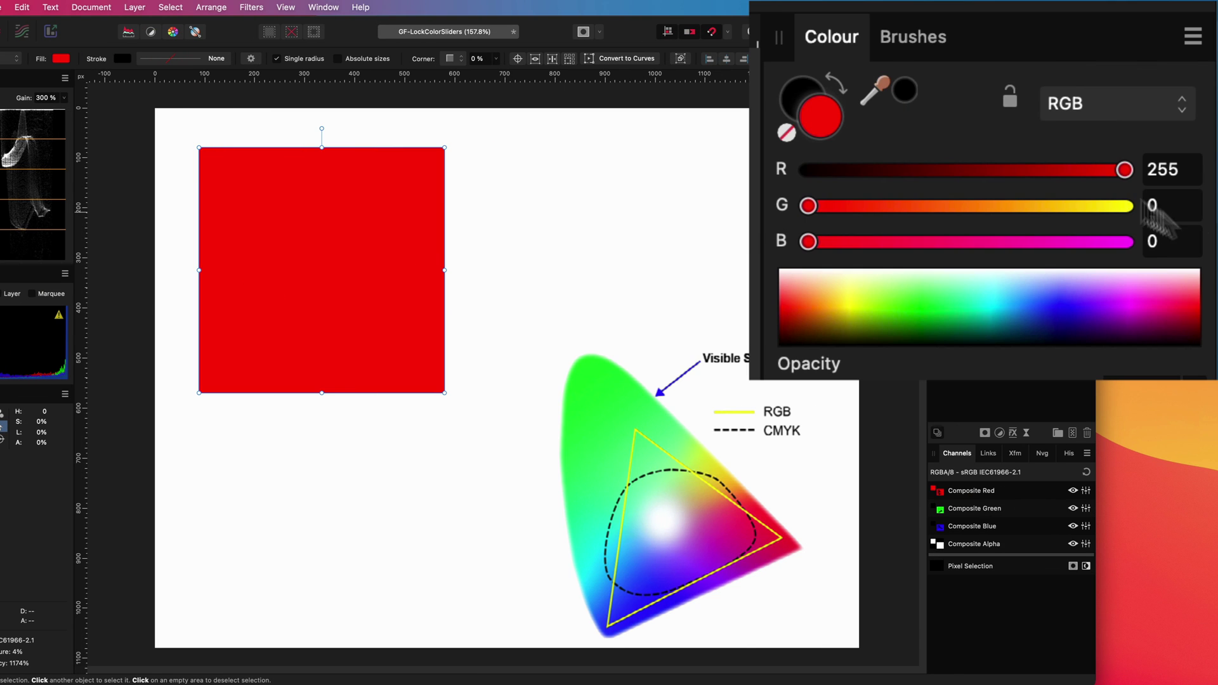
{"action": "left_click", "coordinate": [1044, 107]}
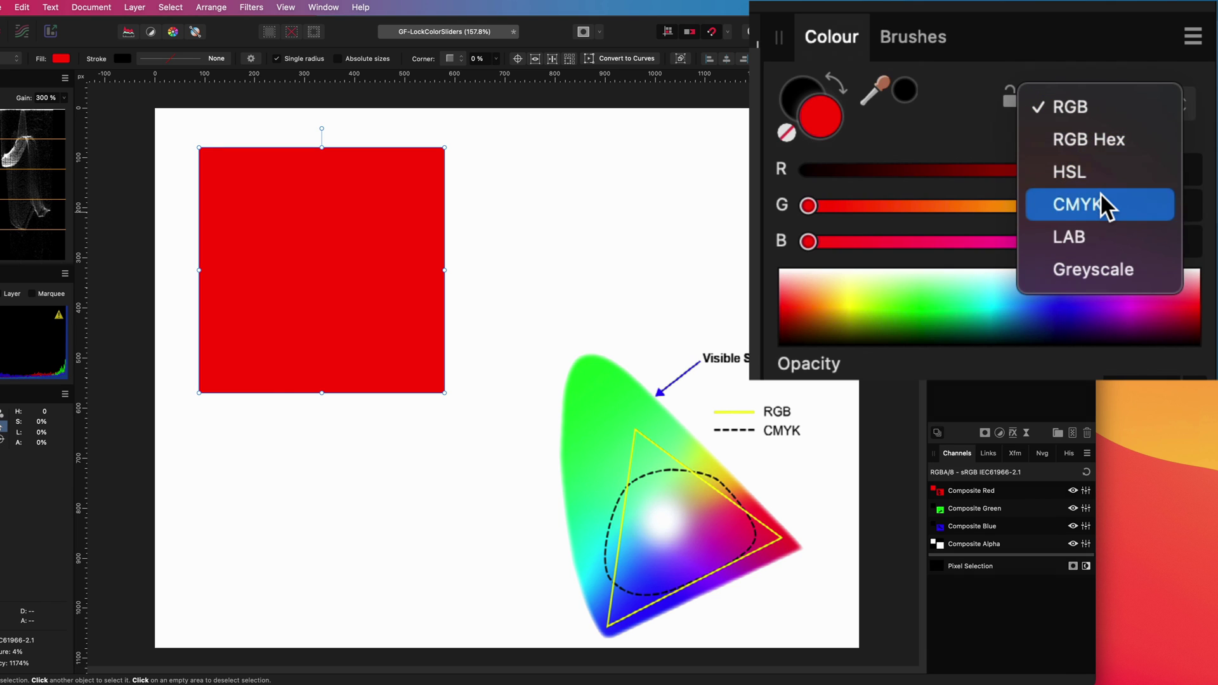
{"action": "left_click", "coordinate": [1055, 140]}
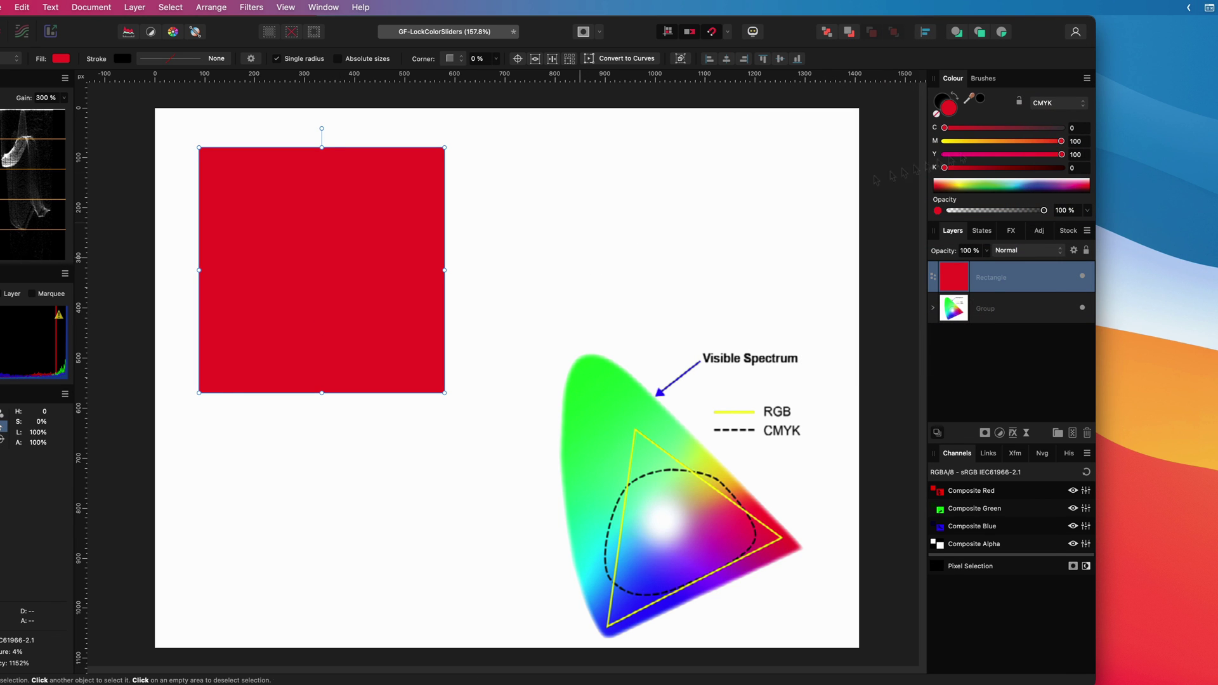